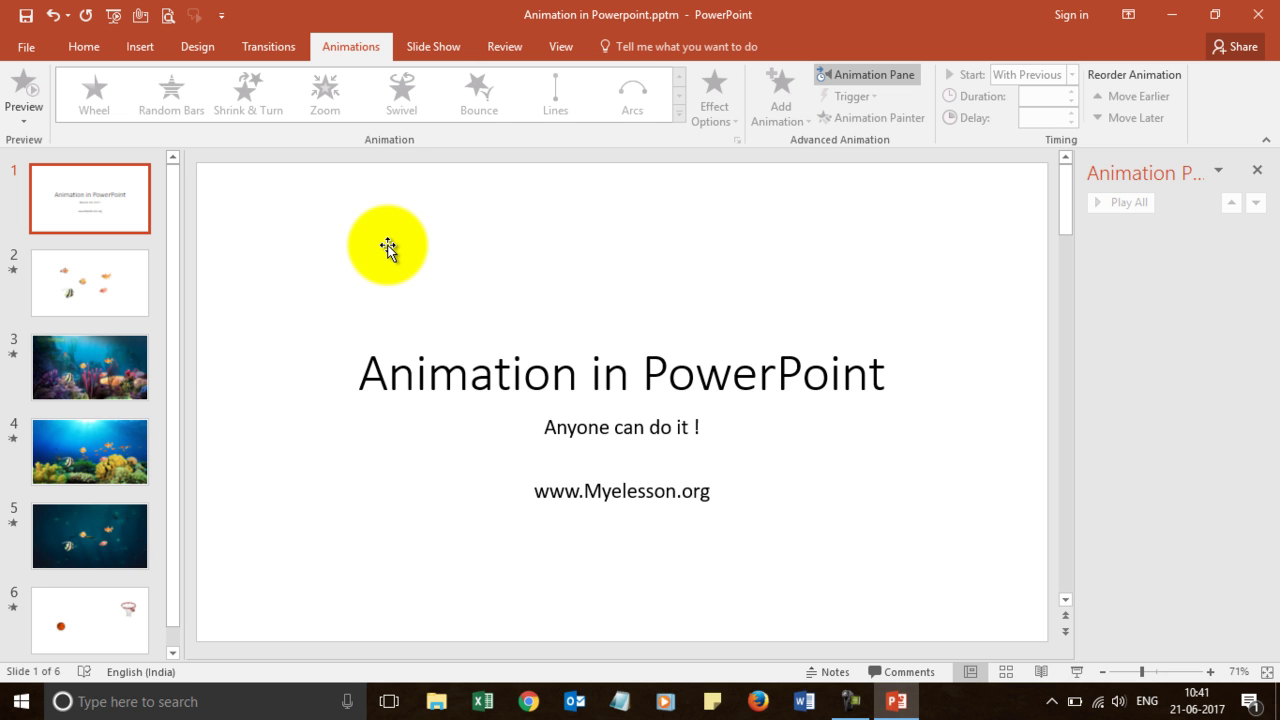
Browse example slides 2–6, then preview the basketball slide's animations.
click(99, 293)
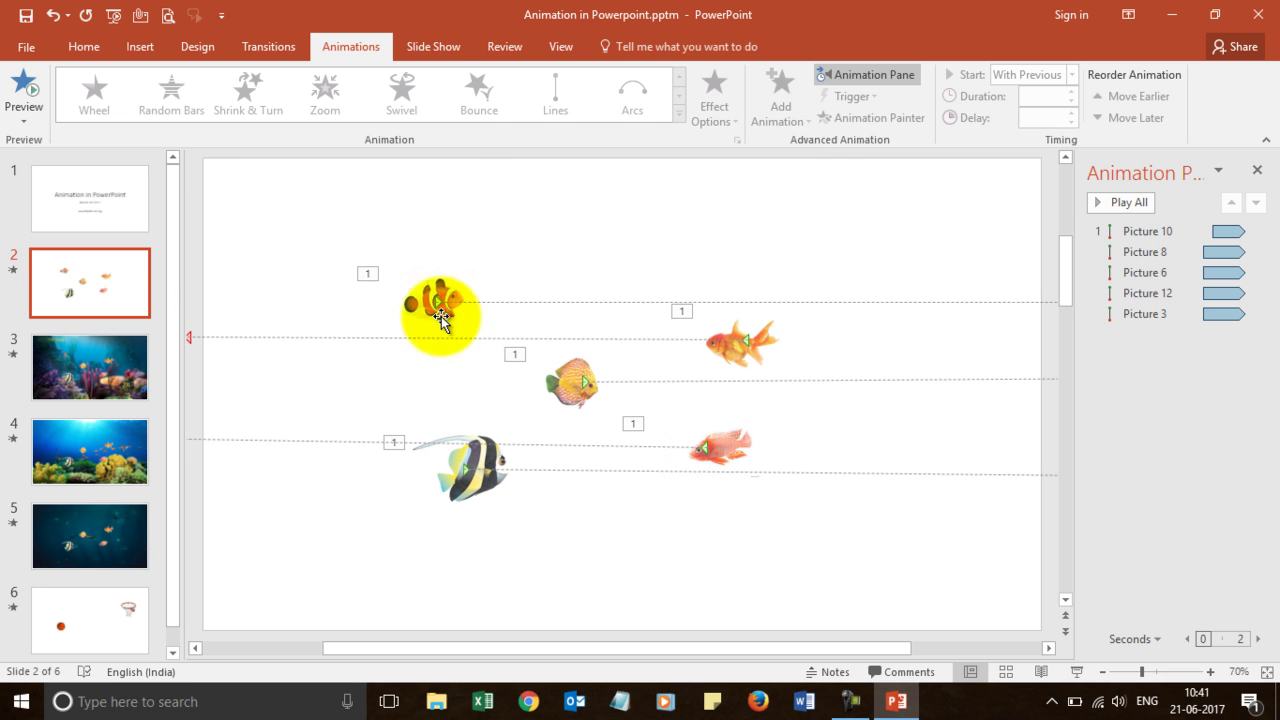
click(111, 375)
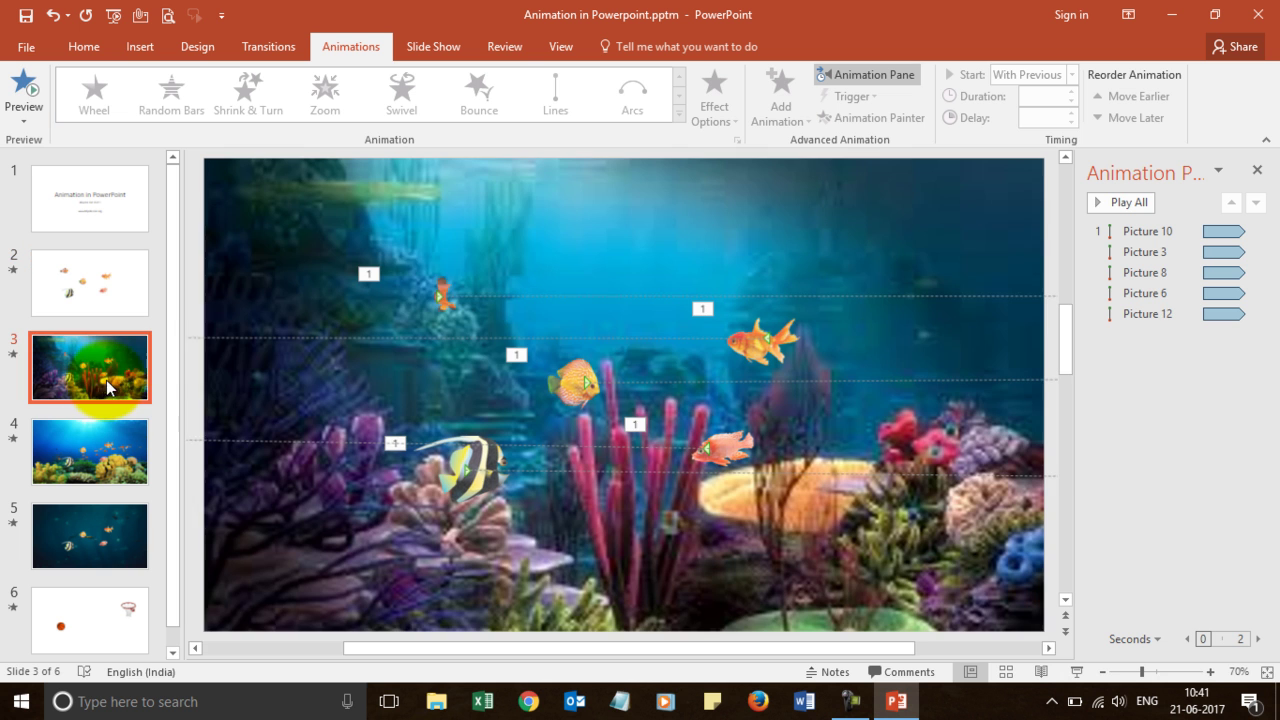
click(90, 452)
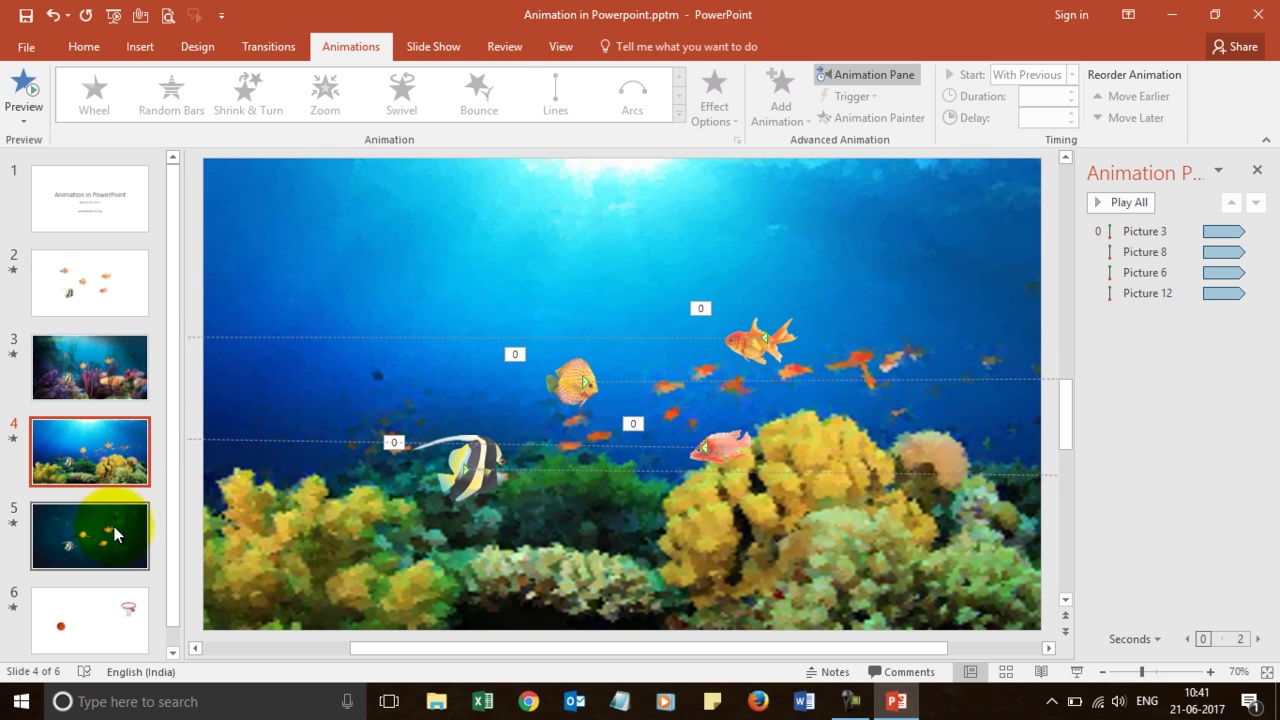
click(90, 536)
click(98, 607)
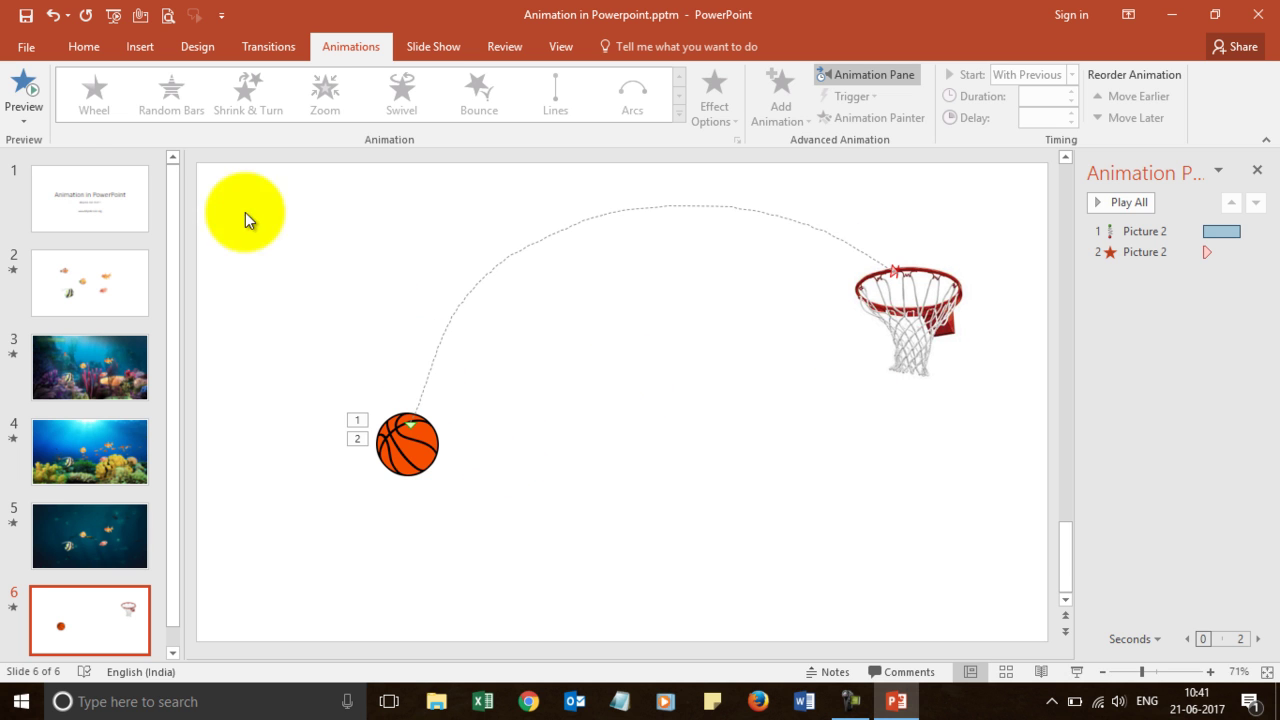
click(24, 92)
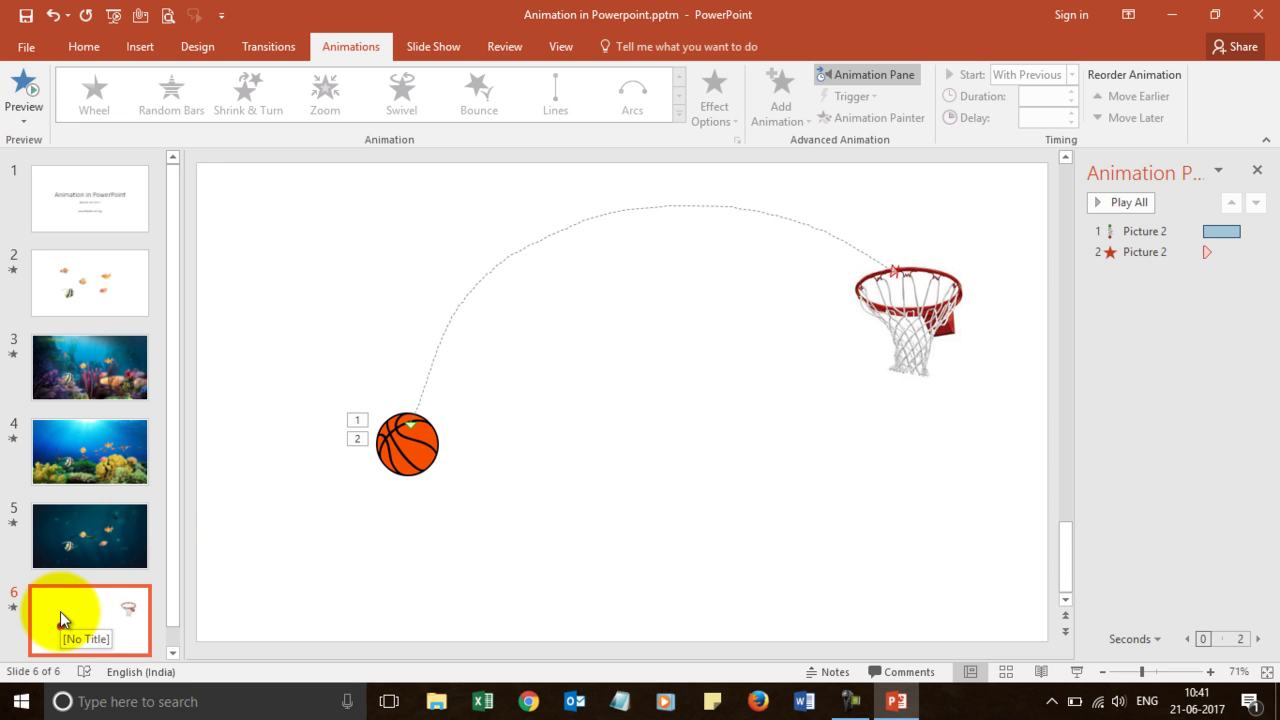
Add a blank slide 7 and insert the basketball picture download.png.
key(Return)
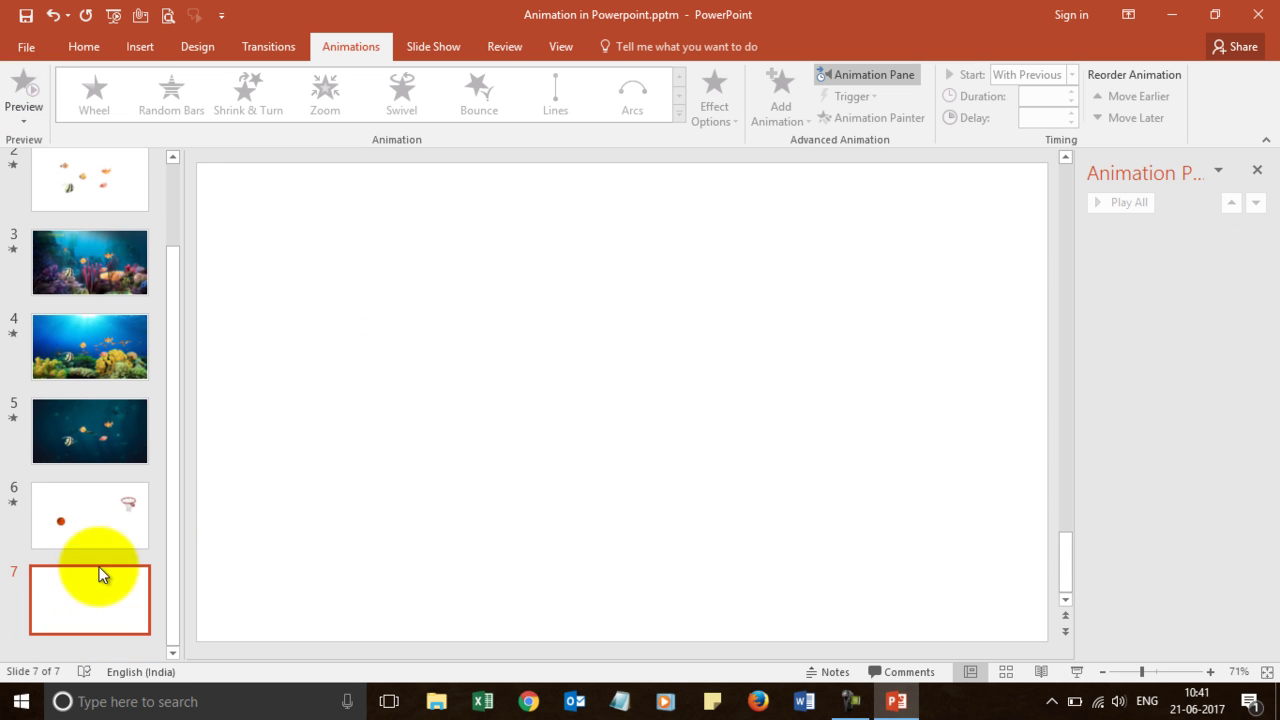
click(107, 545)
click(106, 592)
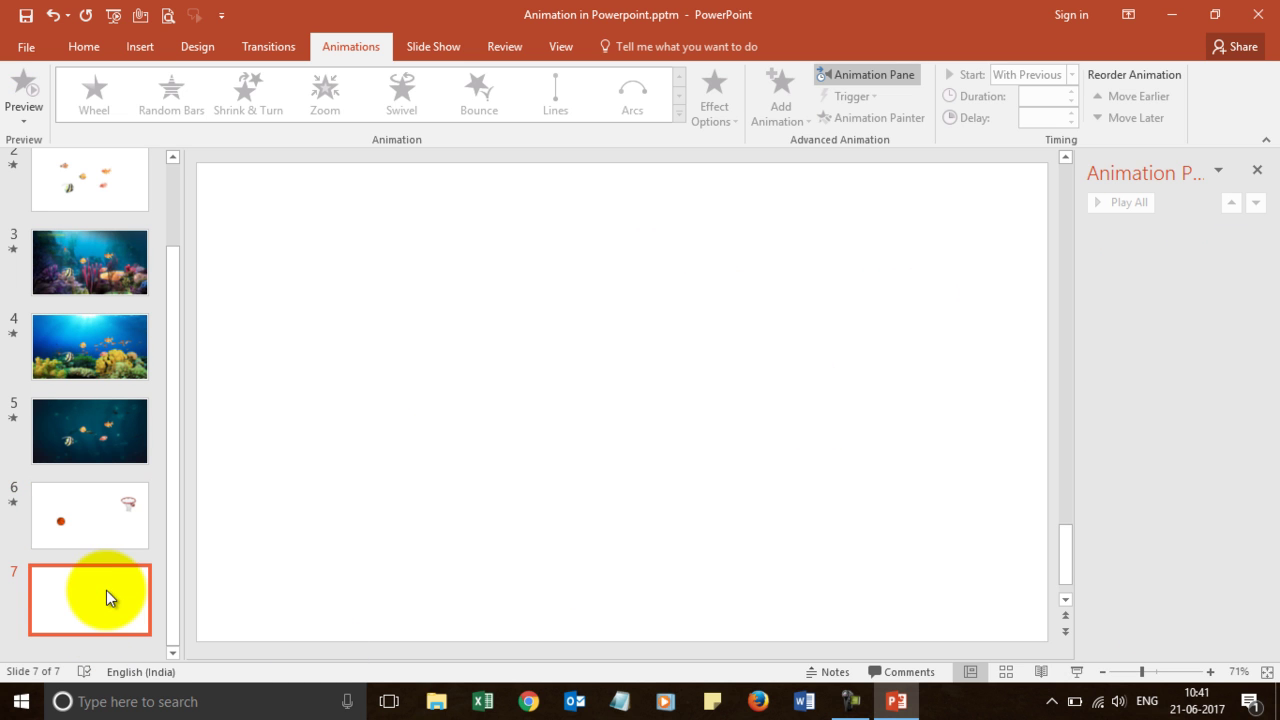
click(124, 50)
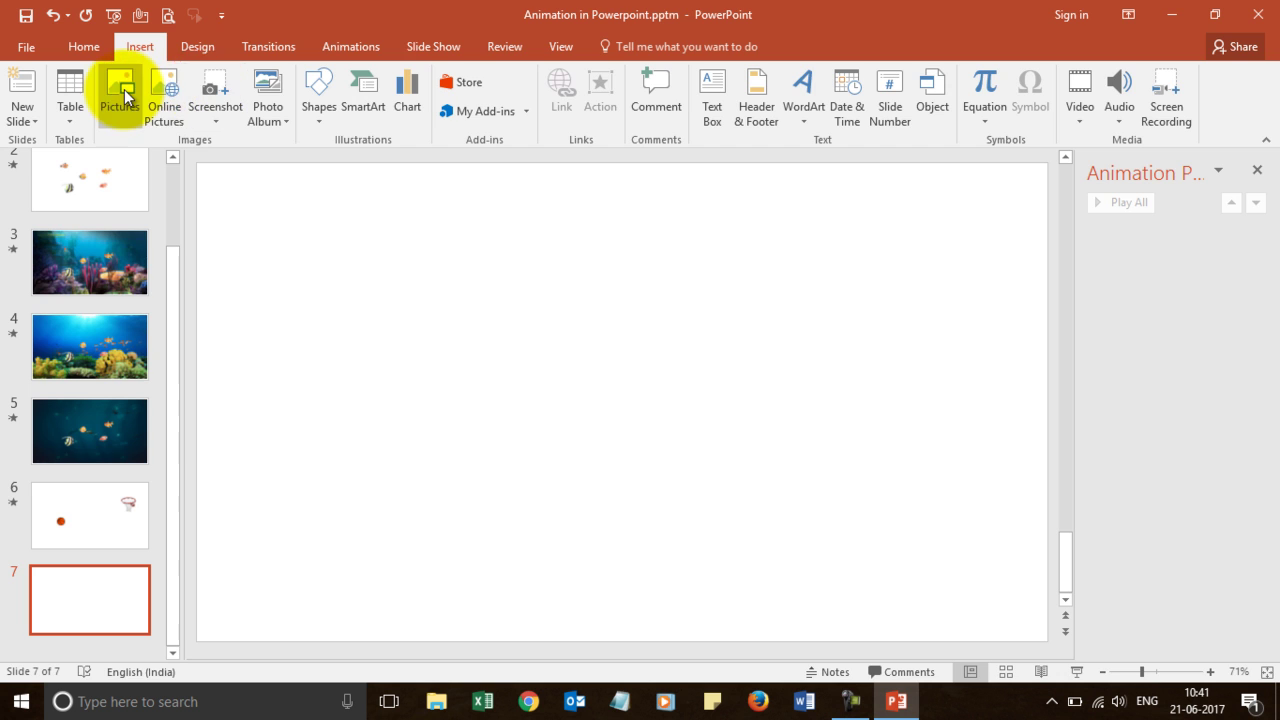
click(121, 92)
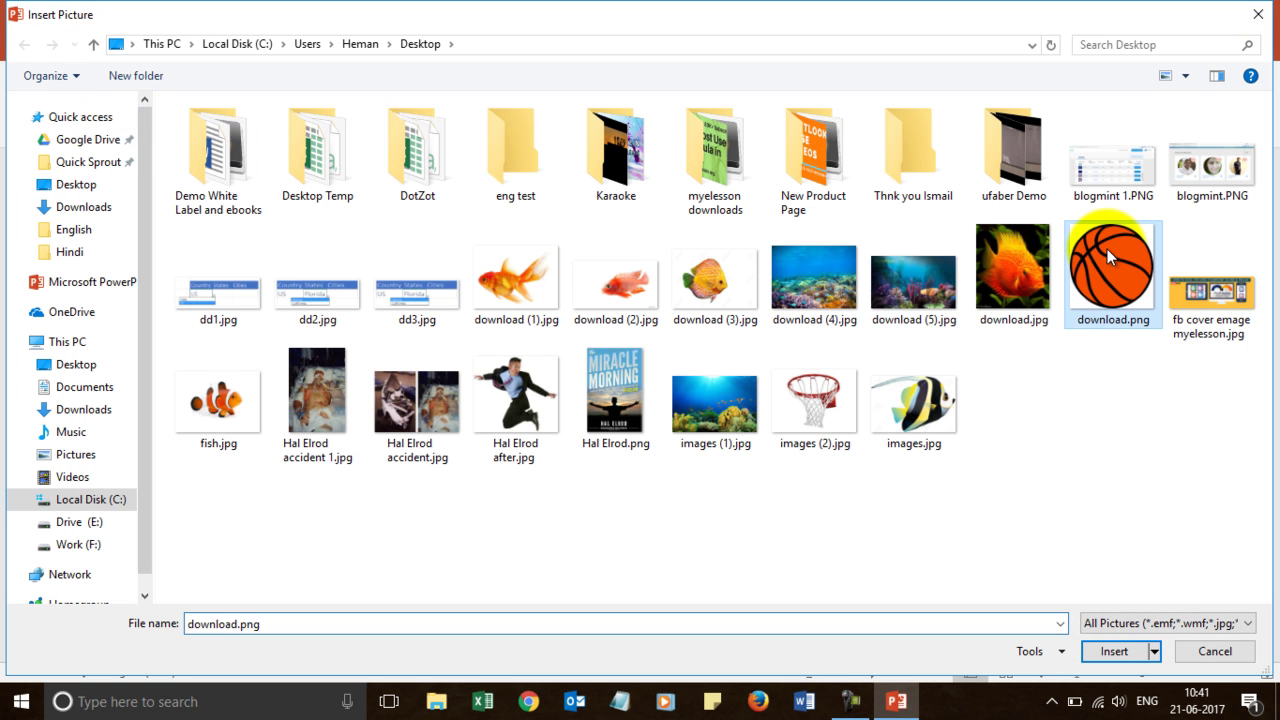
click(1116, 651)
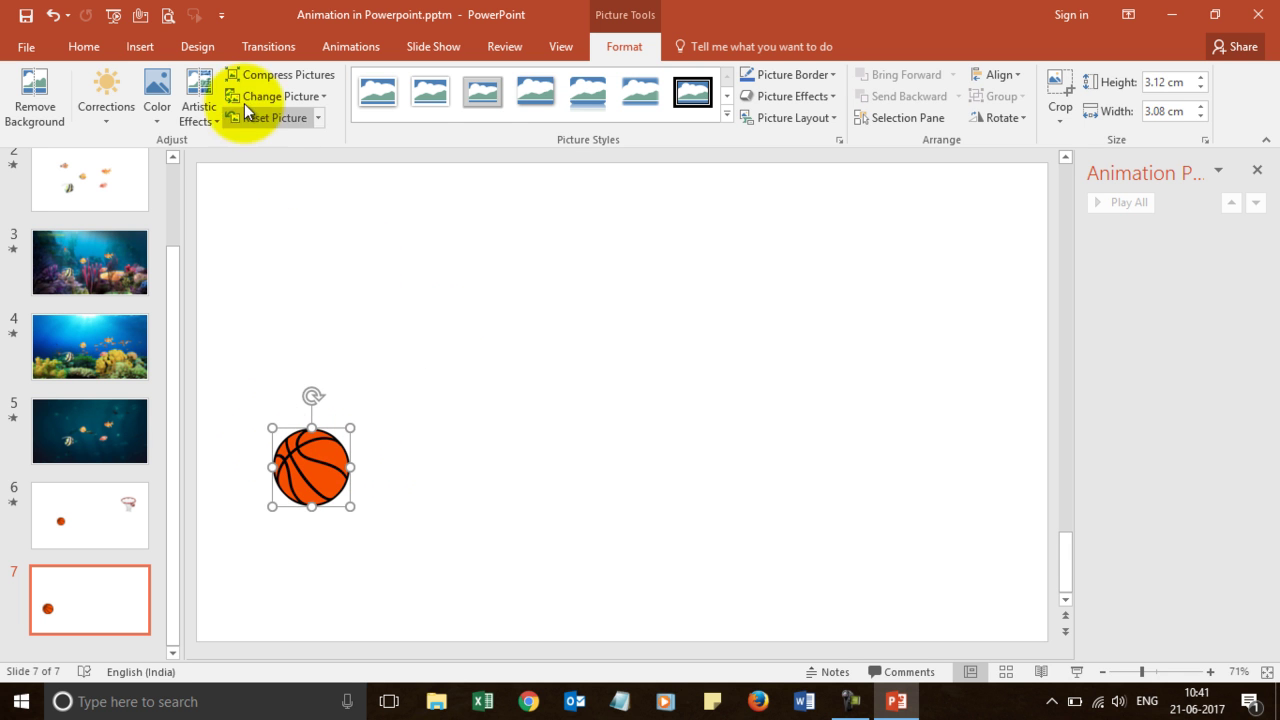
Insert the hoop picture images (2).jpg and move it to the upper right.
click(132, 45)
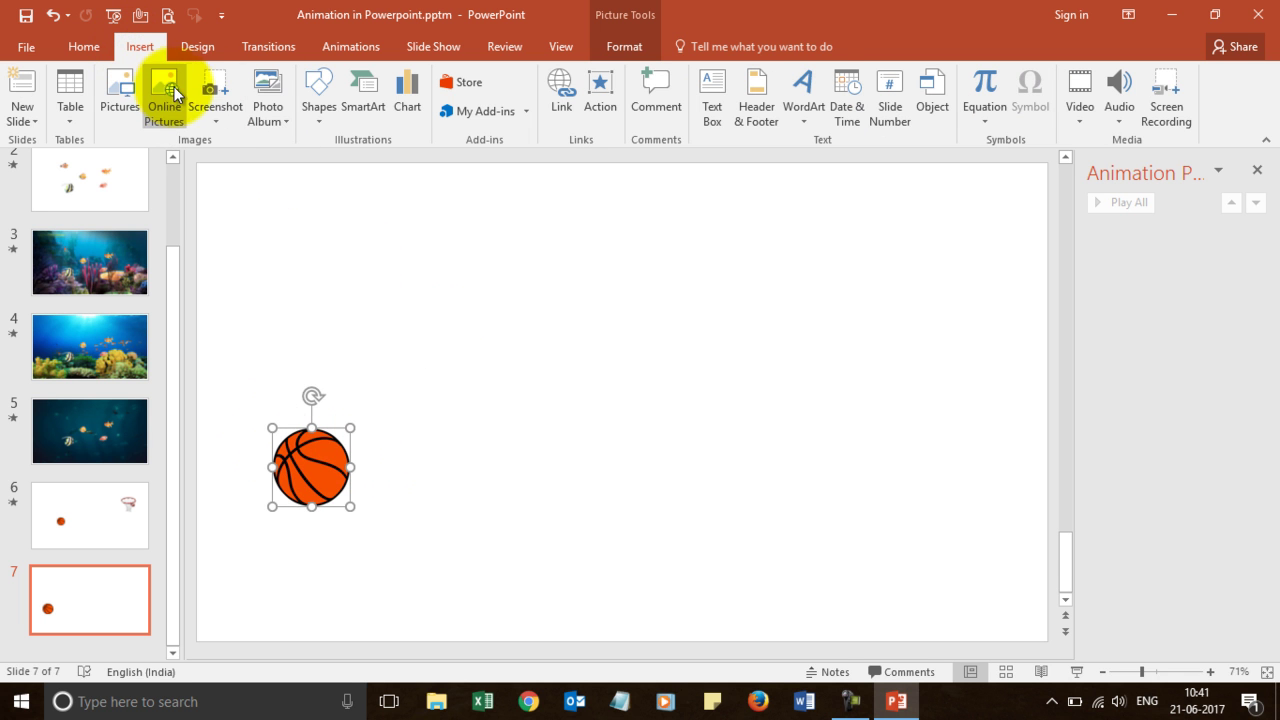
click(124, 90)
click(811, 401)
click(1112, 651)
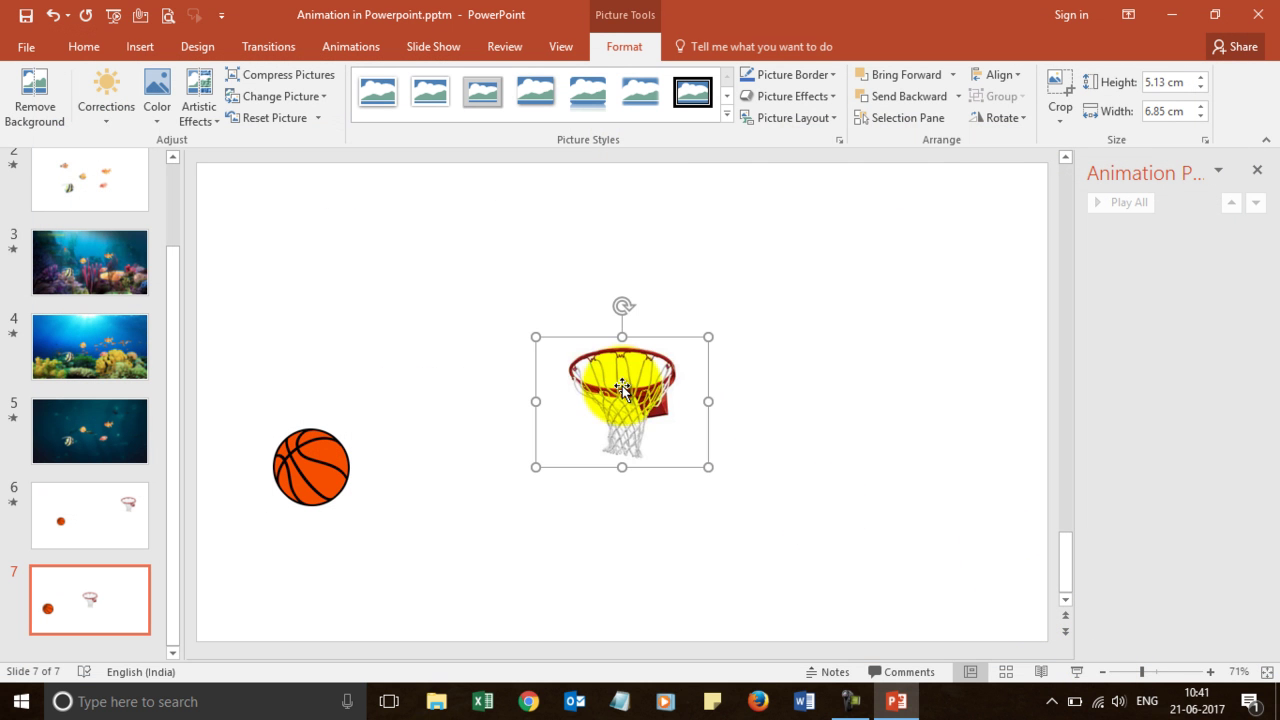
drag(622, 394, 885, 300)
Shrink the basketball to about 2.47 × 2.44 cm at the lower left.
click(298, 462)
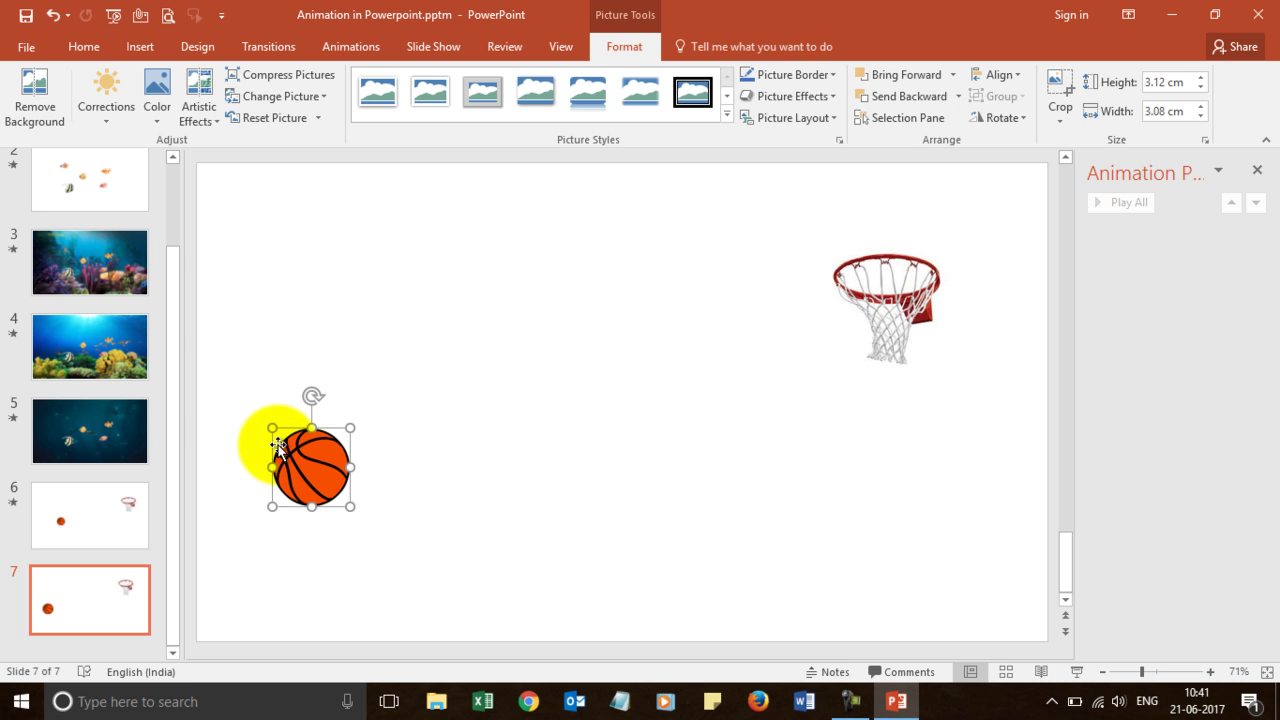
drag(270, 430, 289, 459)
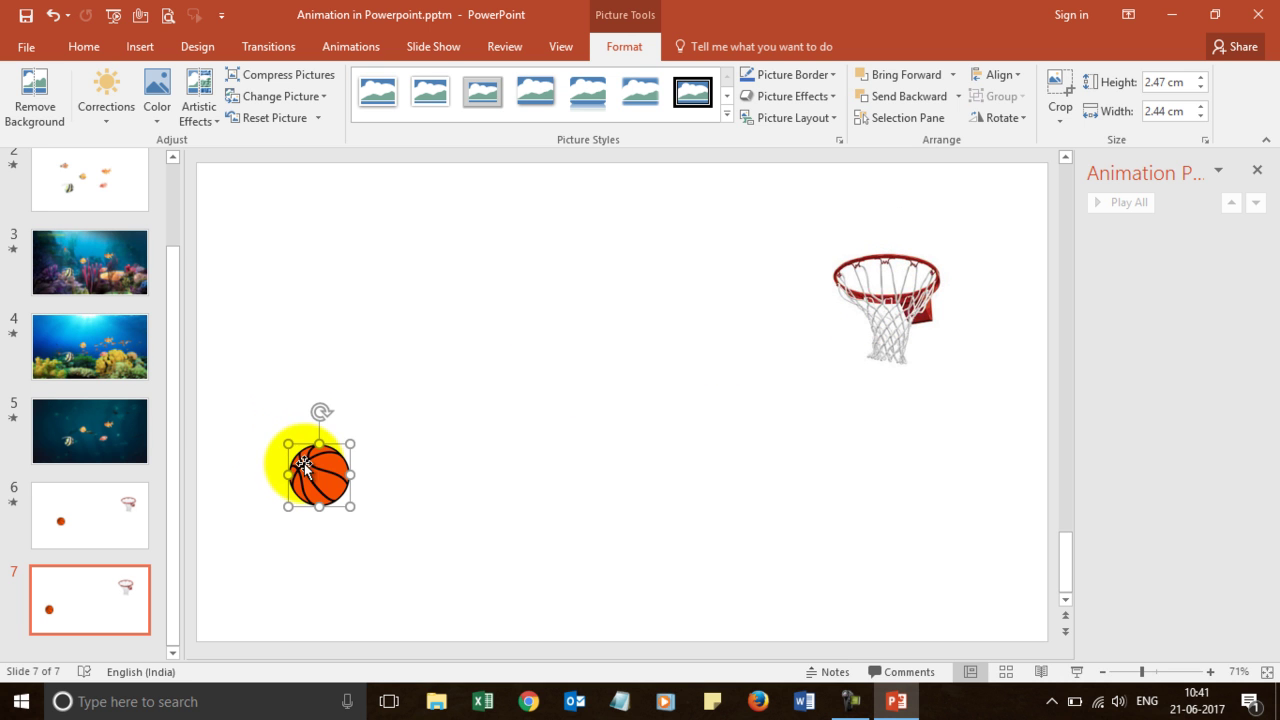
click(447, 449)
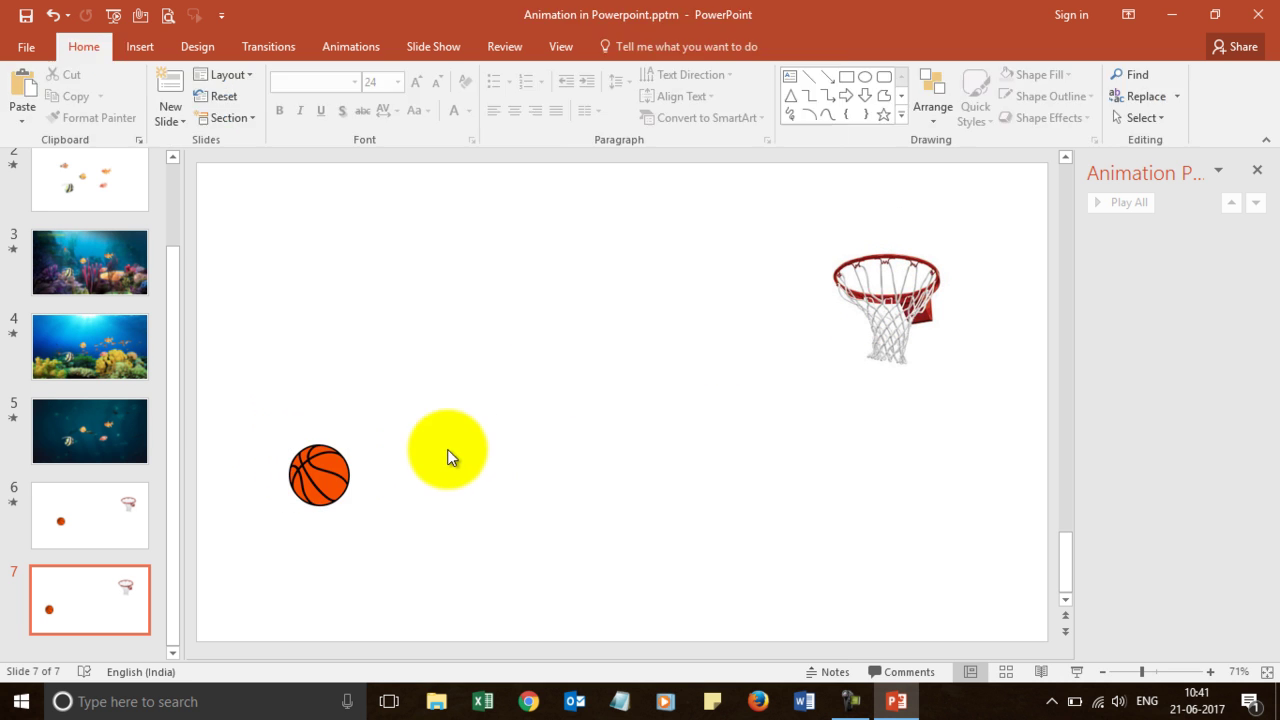
click(333, 474)
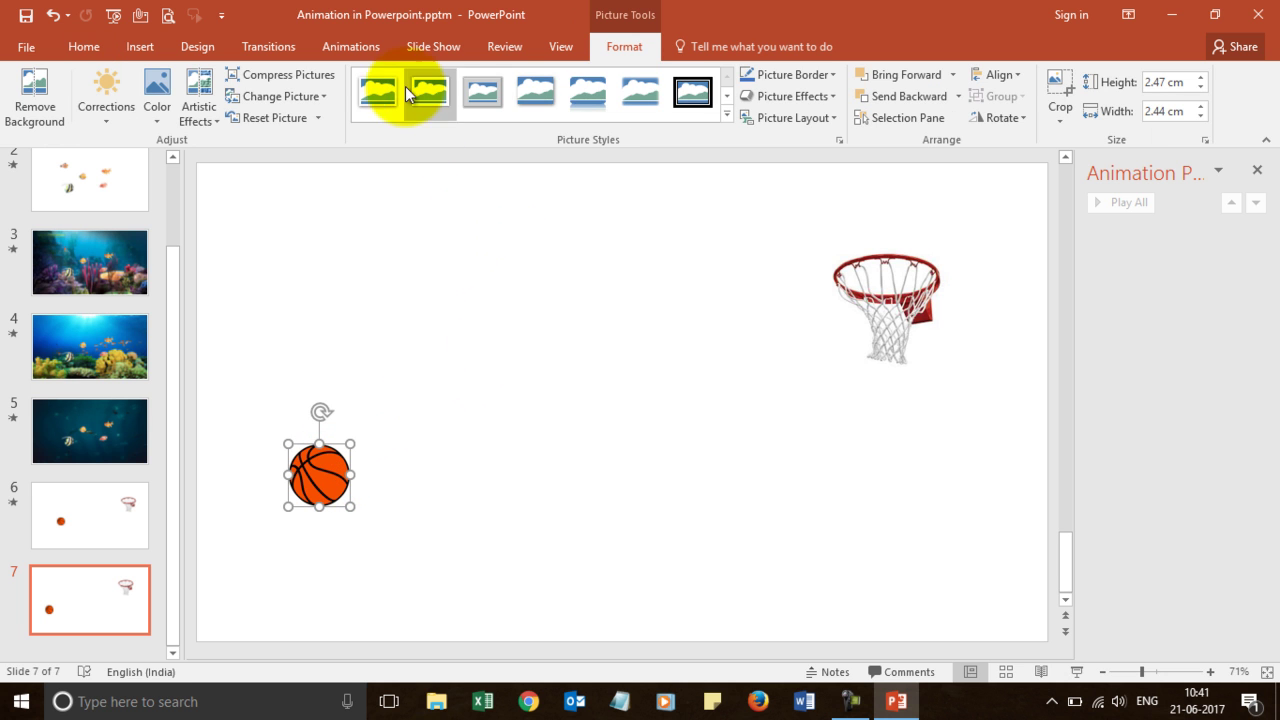
click(352, 47)
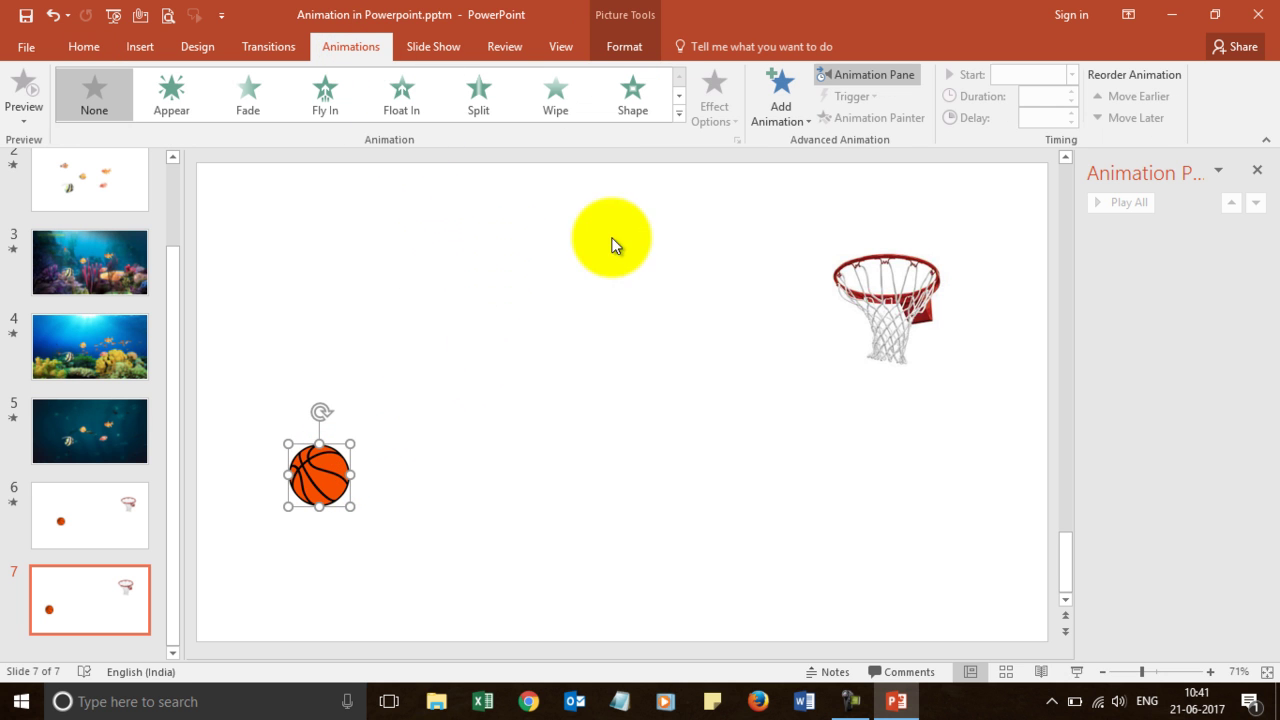
Draw a Custom Path motion curving from the basketball up into the hoop.
click(678, 113)
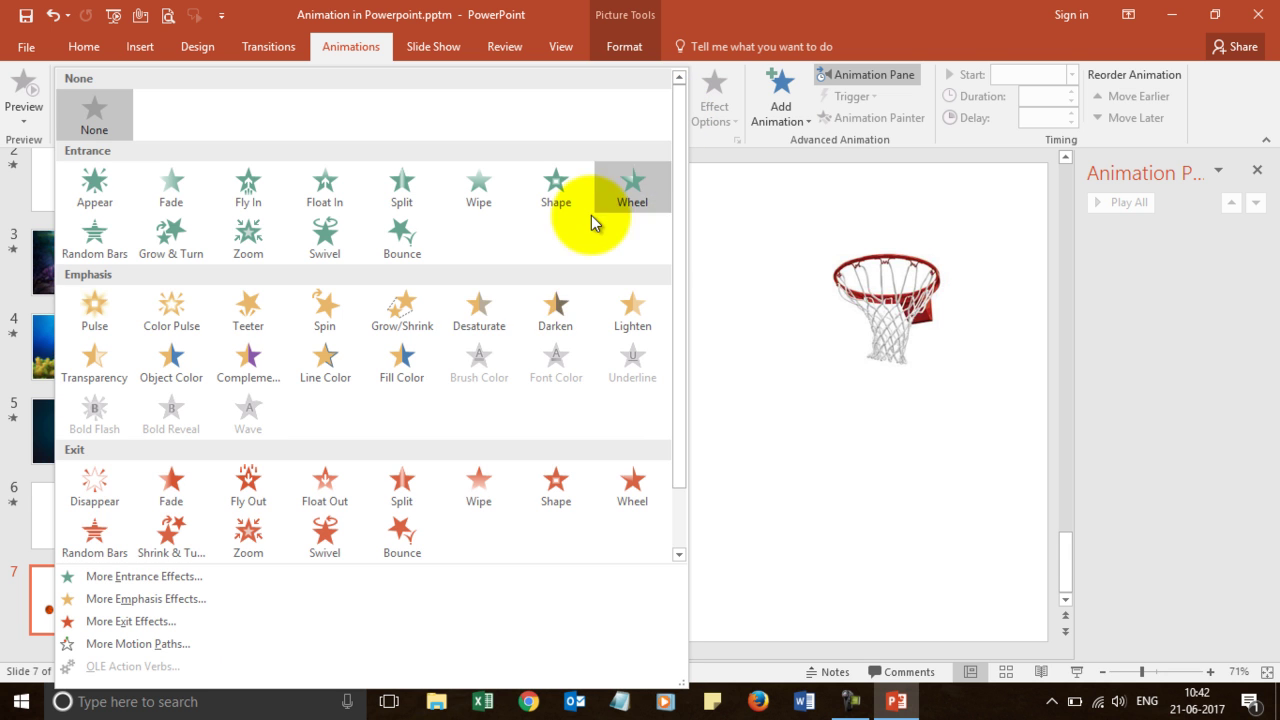
drag(681, 219, 683, 299)
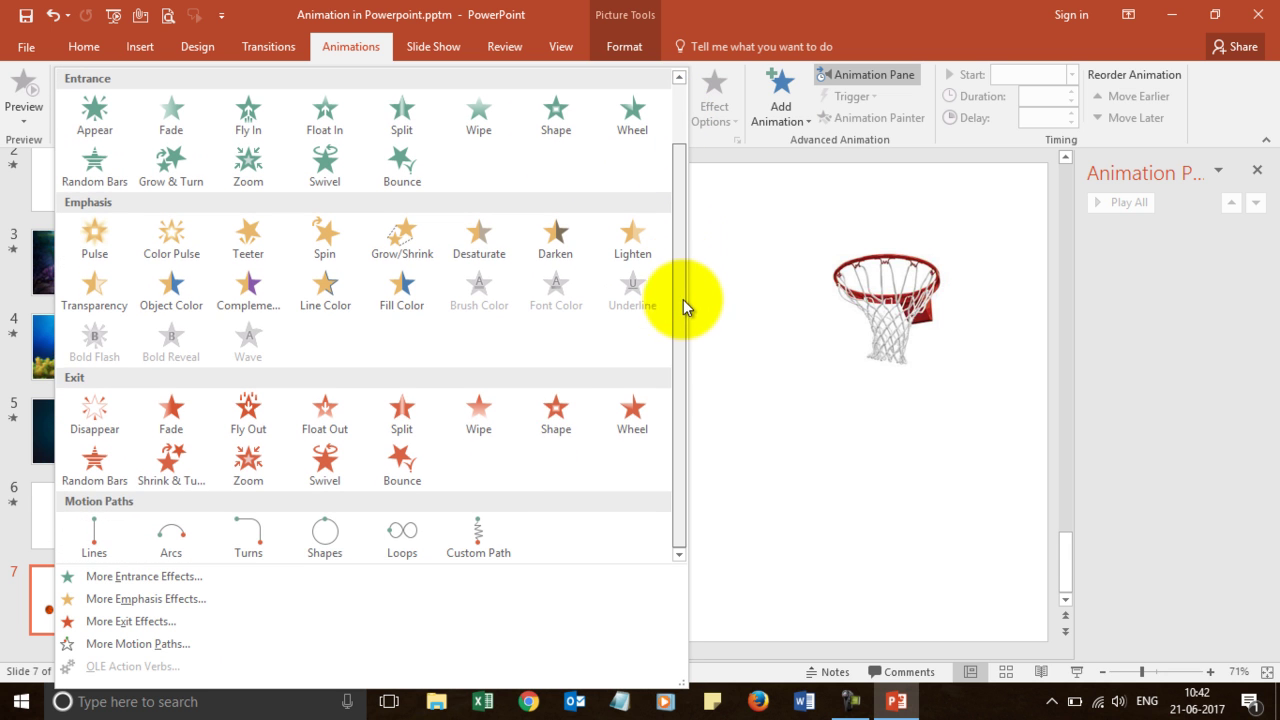
click(485, 538)
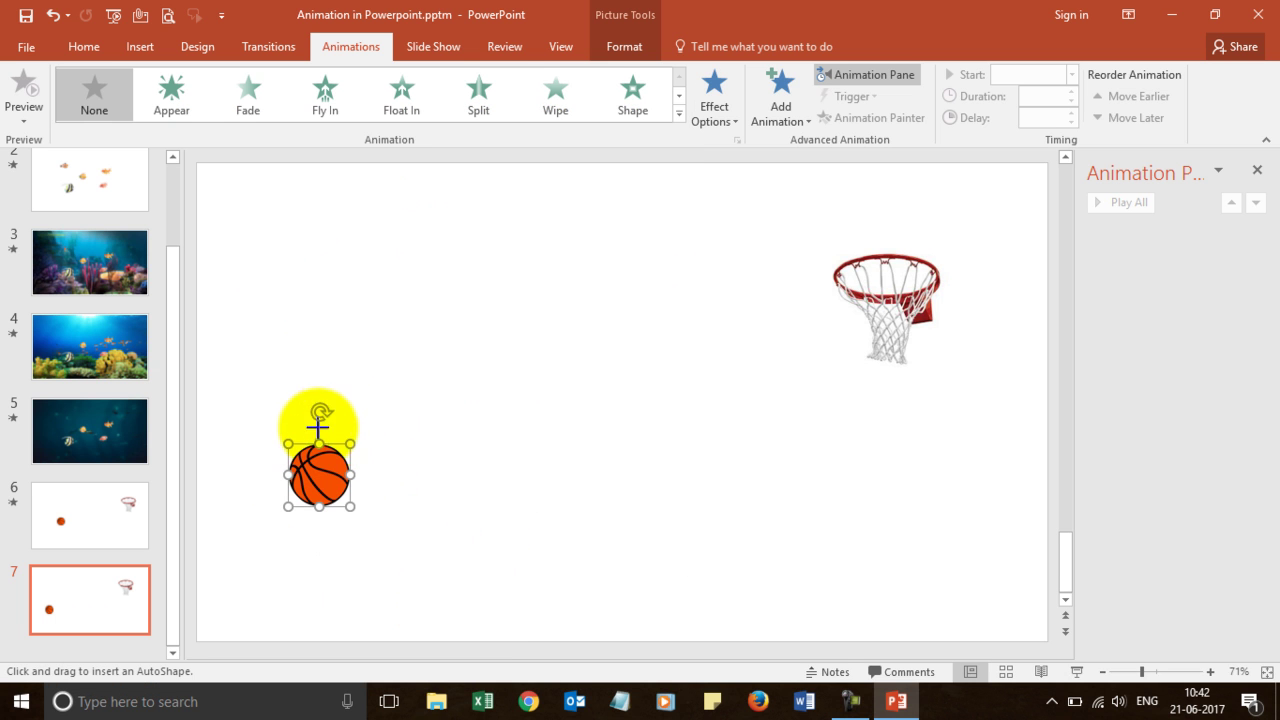
mouse_move(320, 412)
mouse_down()
mouse_move(414, 286)
mouse_move(609, 209)
mouse_move(777, 189)
mouse_move(865, 228)
mouse_move(886, 258)
mouse_up()
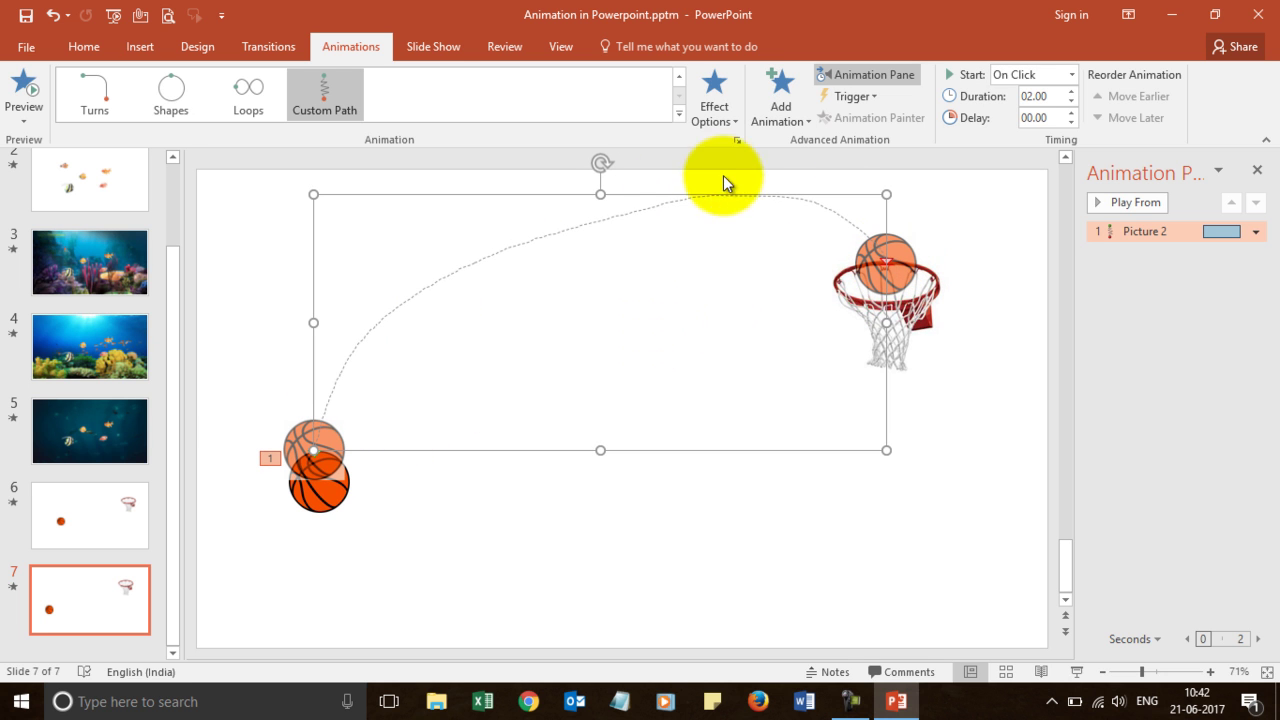
click(880, 232)
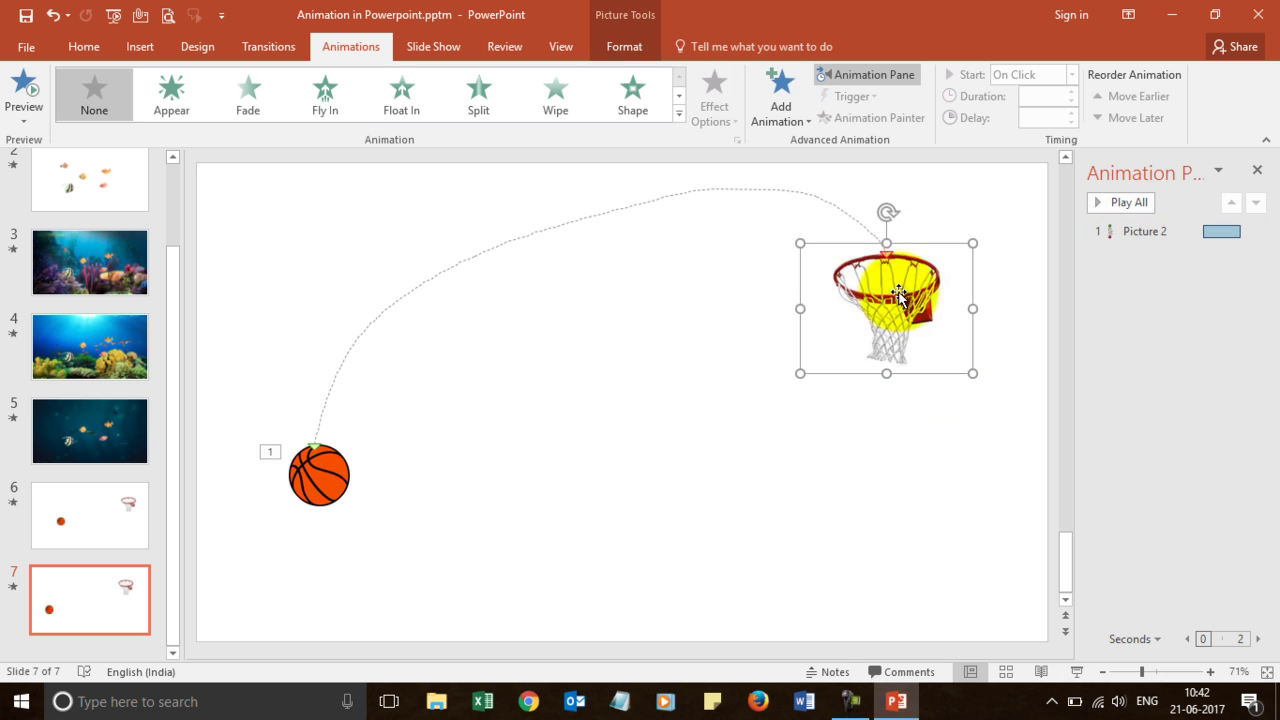
click(346, 450)
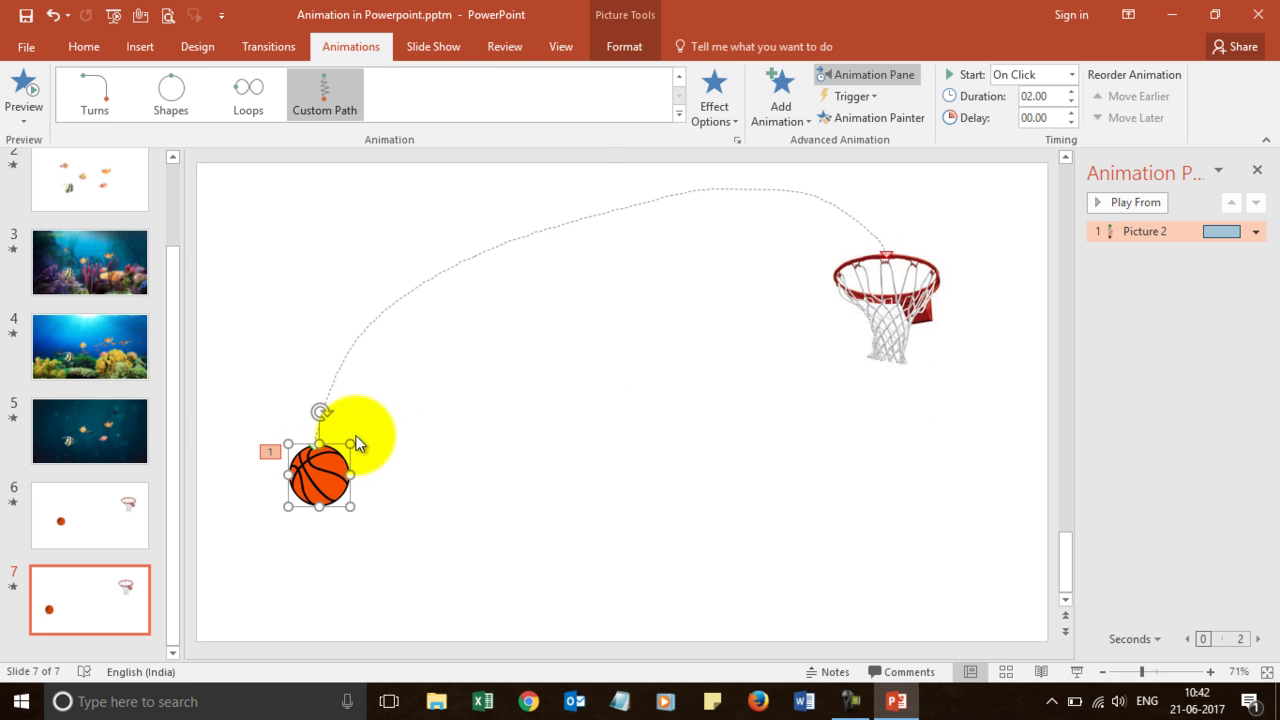
click(886, 253)
click(780, 103)
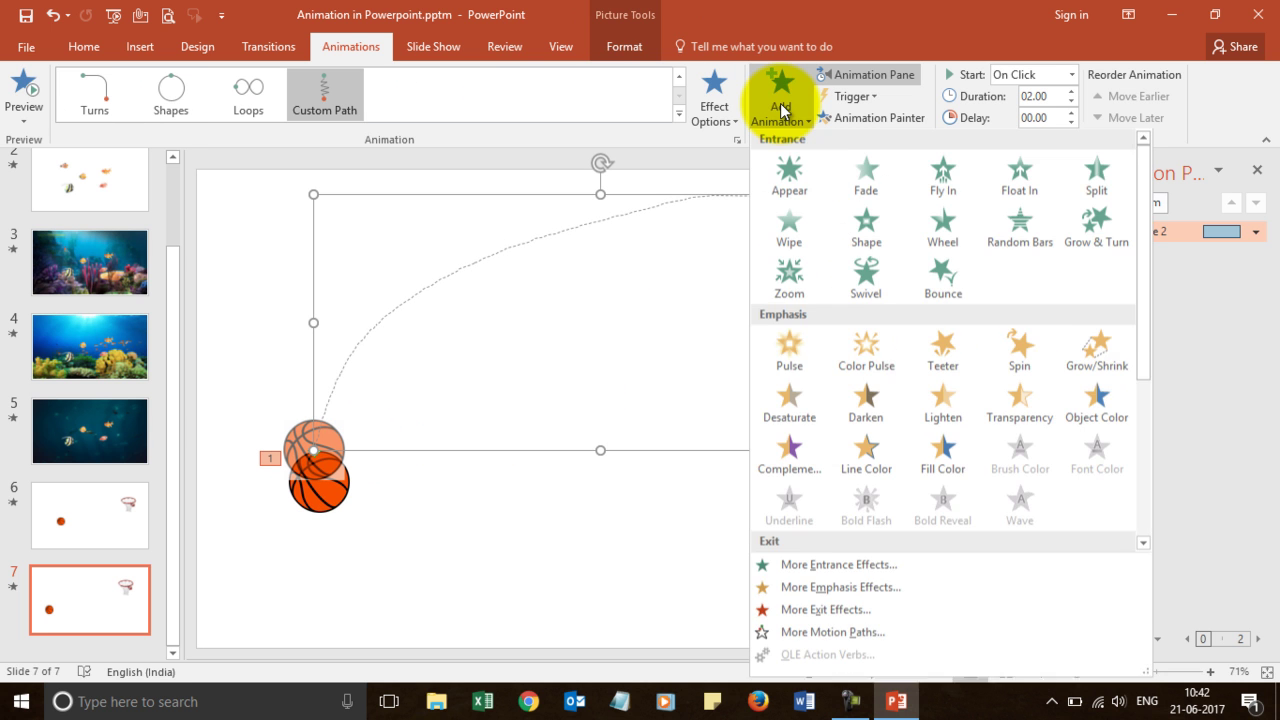
scroll(840, 400, down, 3)
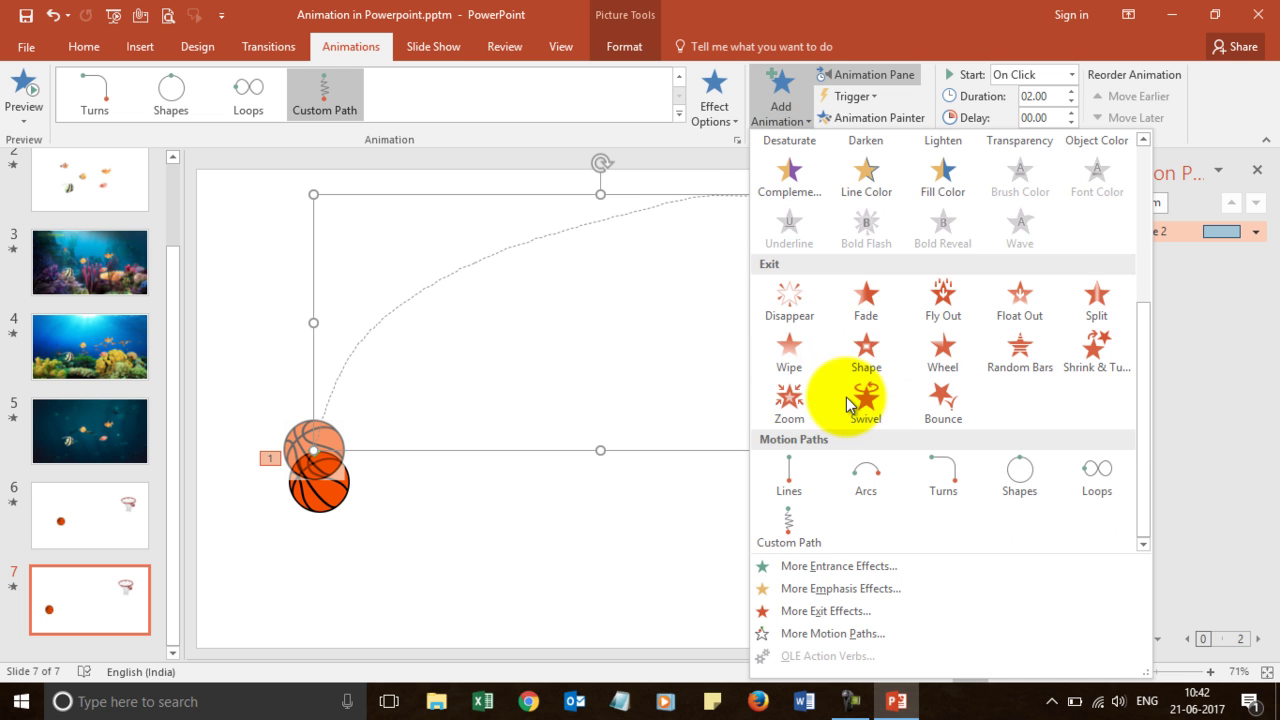
click(788, 297)
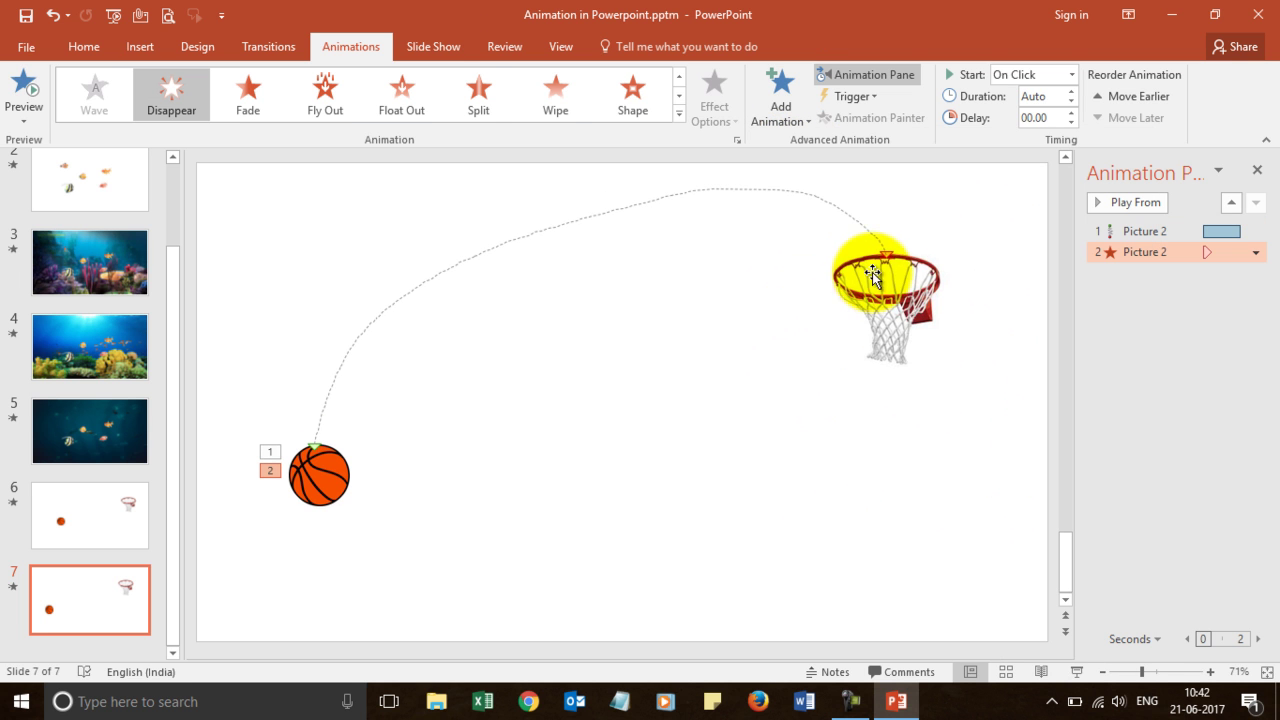
click(33, 95)
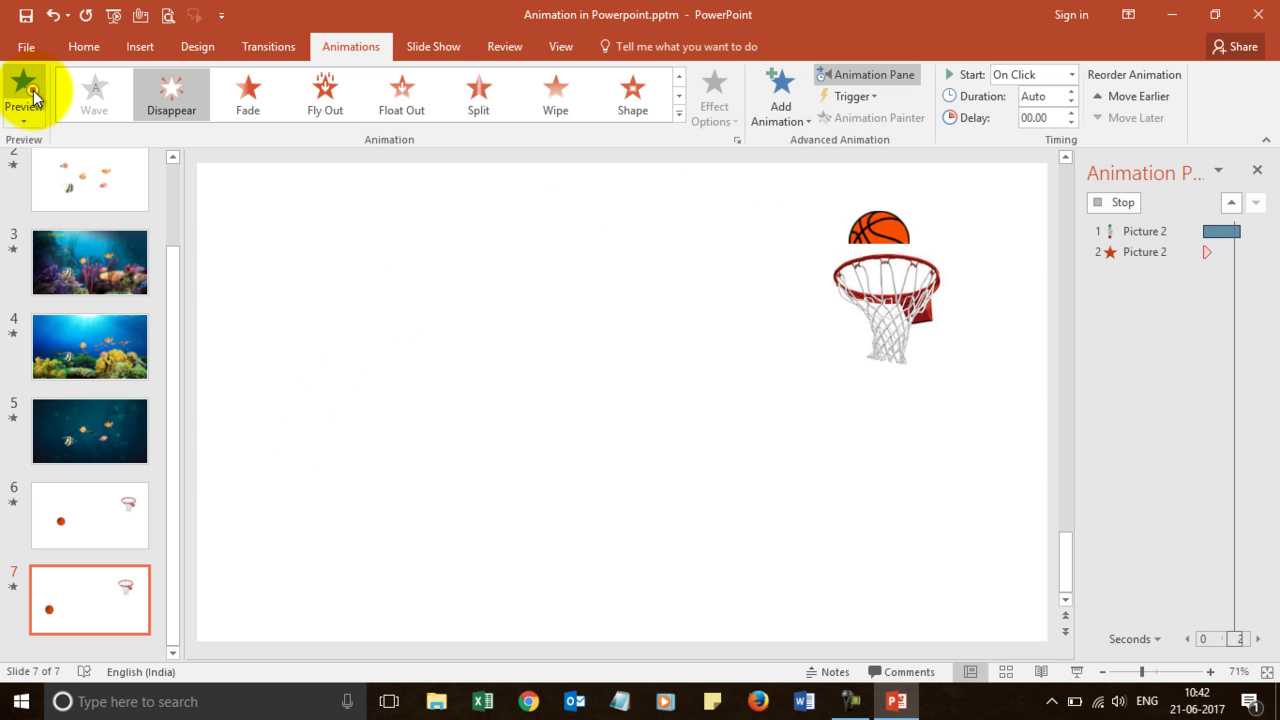
click(33, 95)
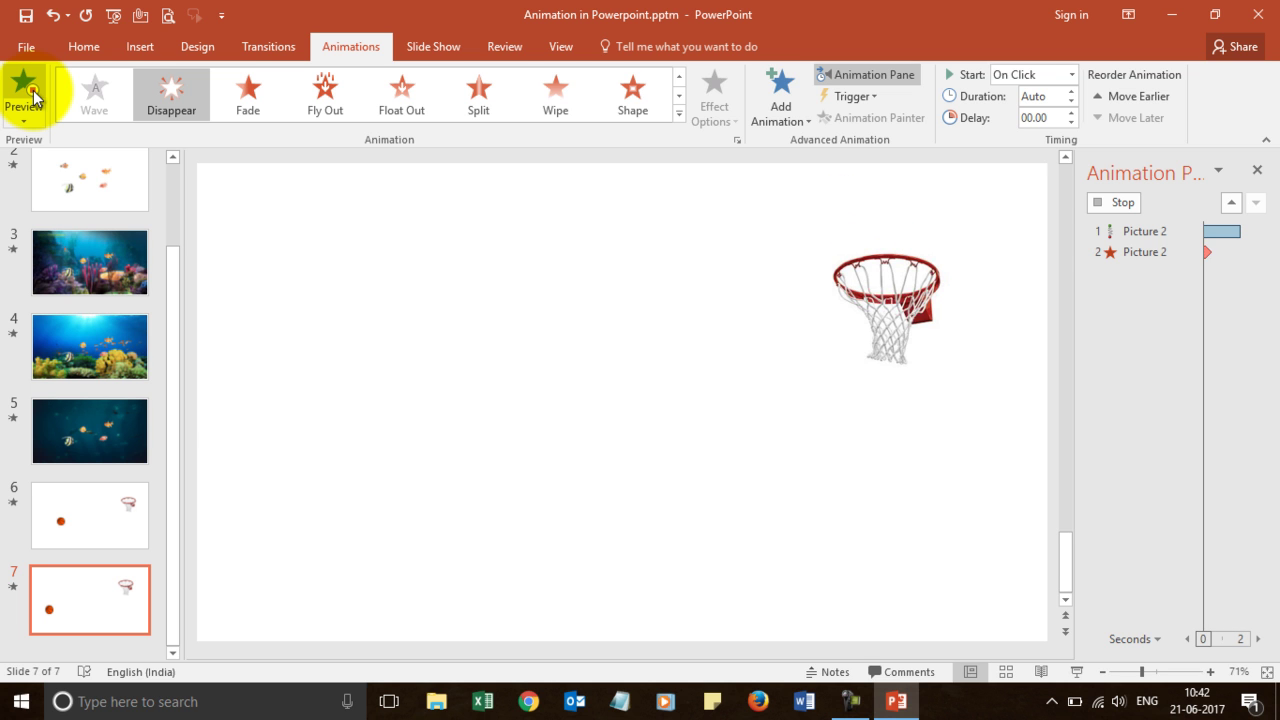
click(33, 95)
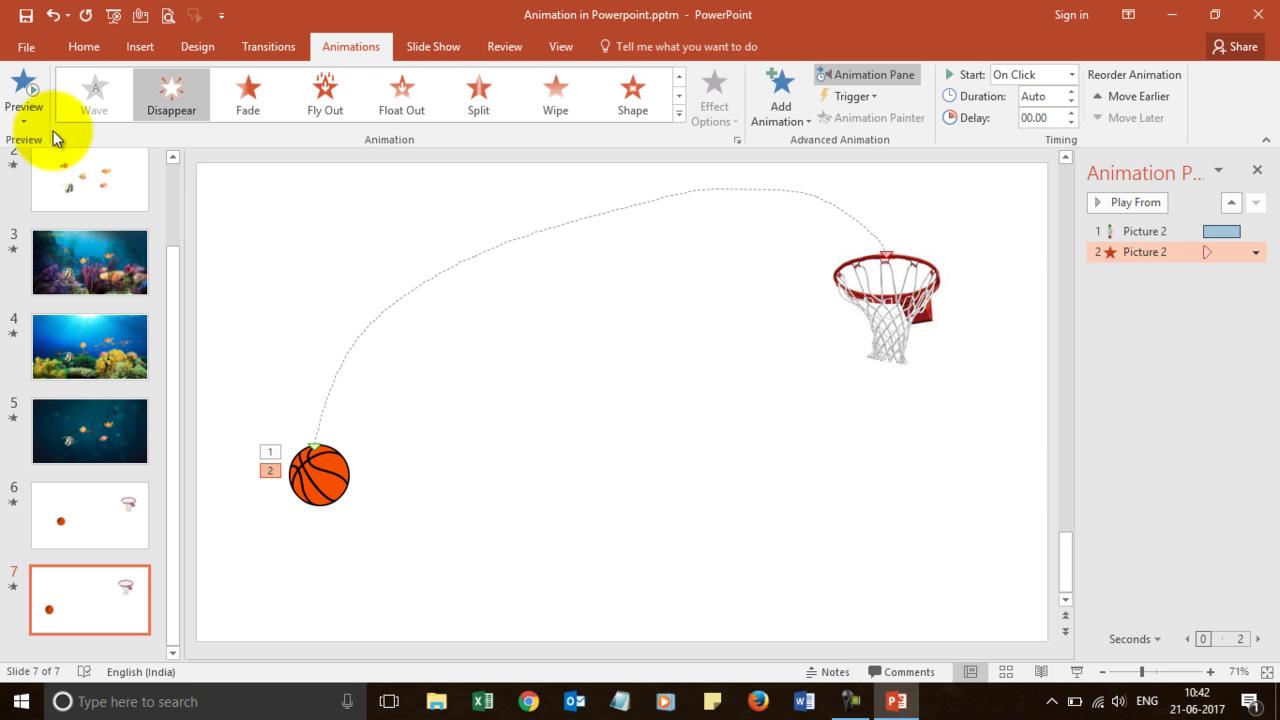
Add a new blank slide 8 after the basketball slide.
click(89, 172)
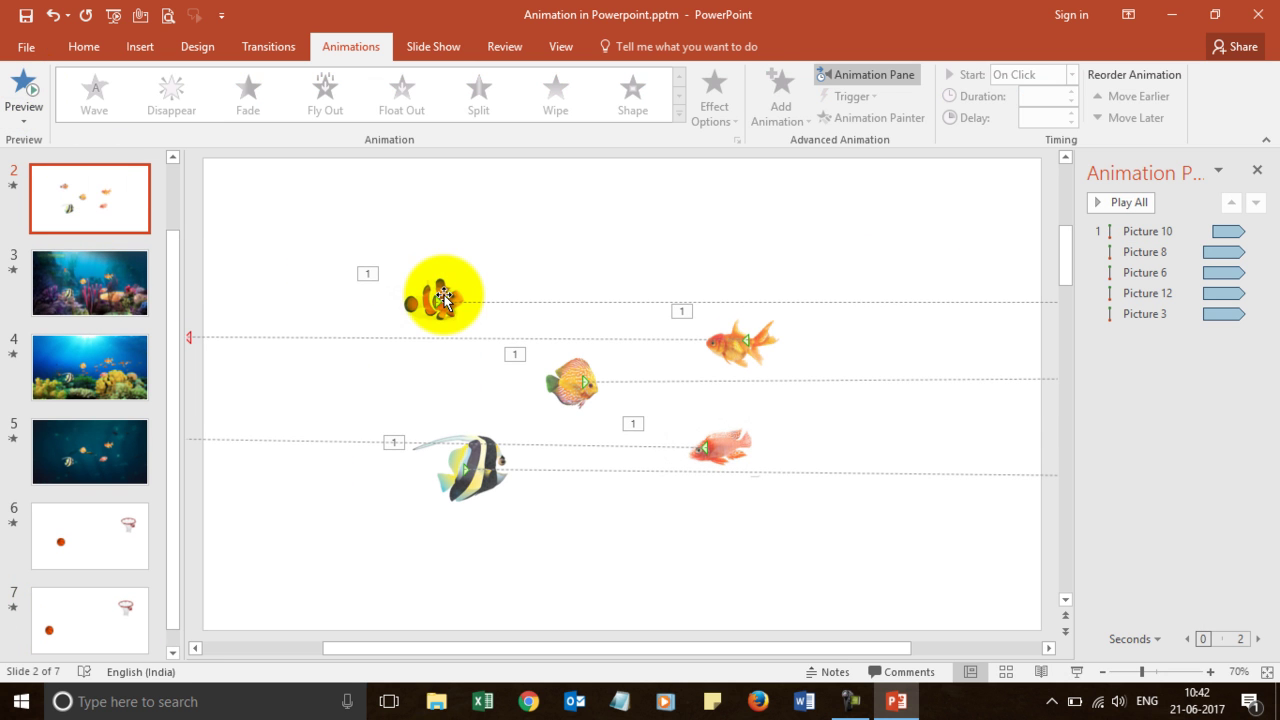
scroll(147, 391, down, 1)
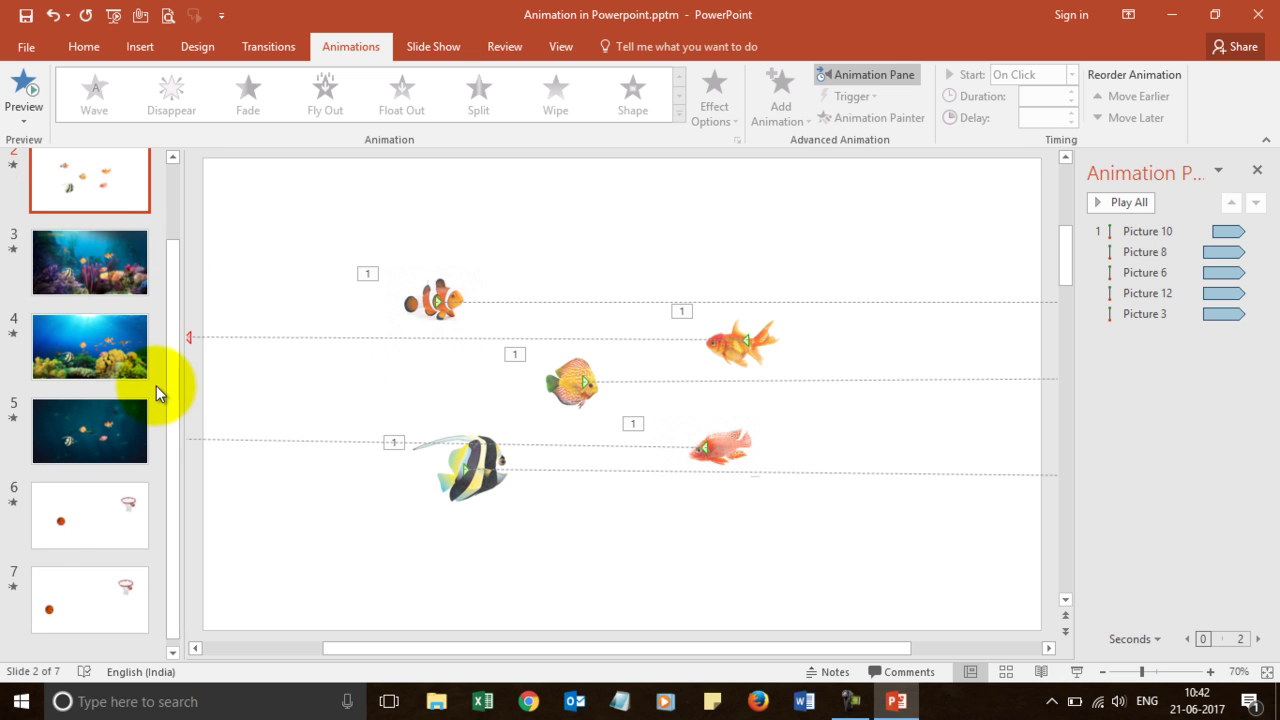
click(108, 584)
key(Return)
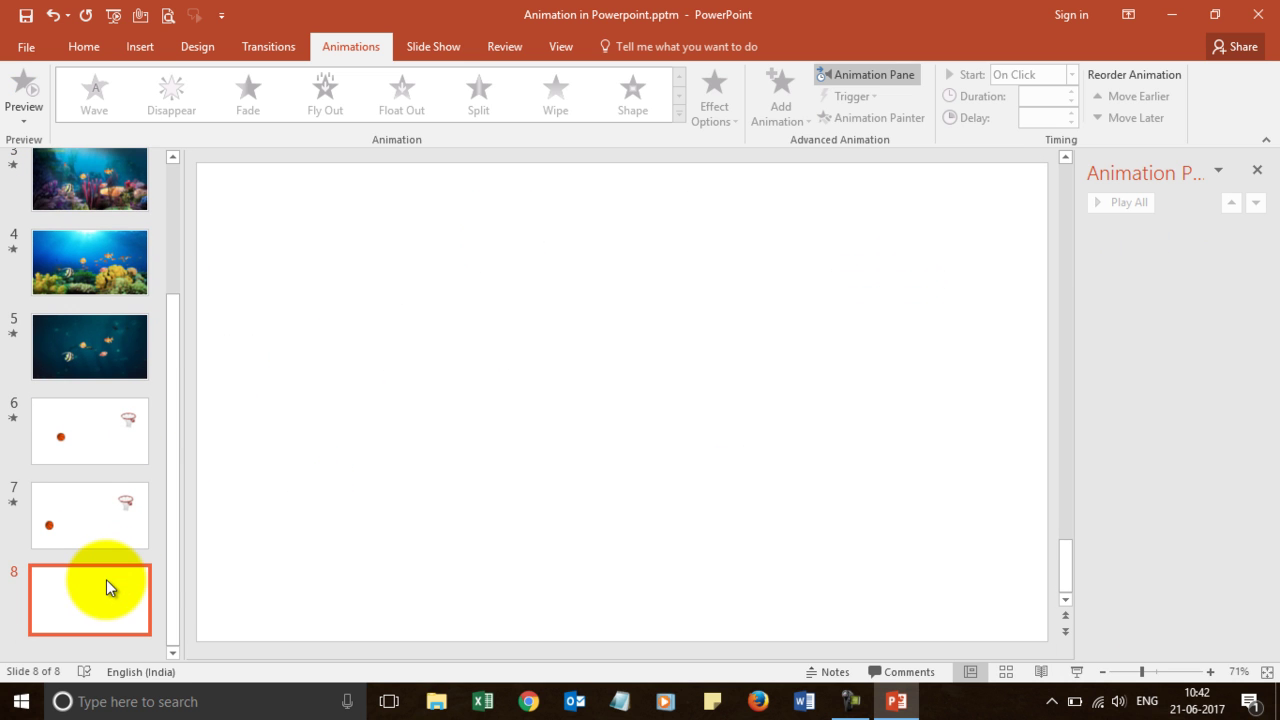
Insert five fish pictures, including download (2).jpg, download (3).jpg, images.jpg and fish.jpg.
click(136, 48)
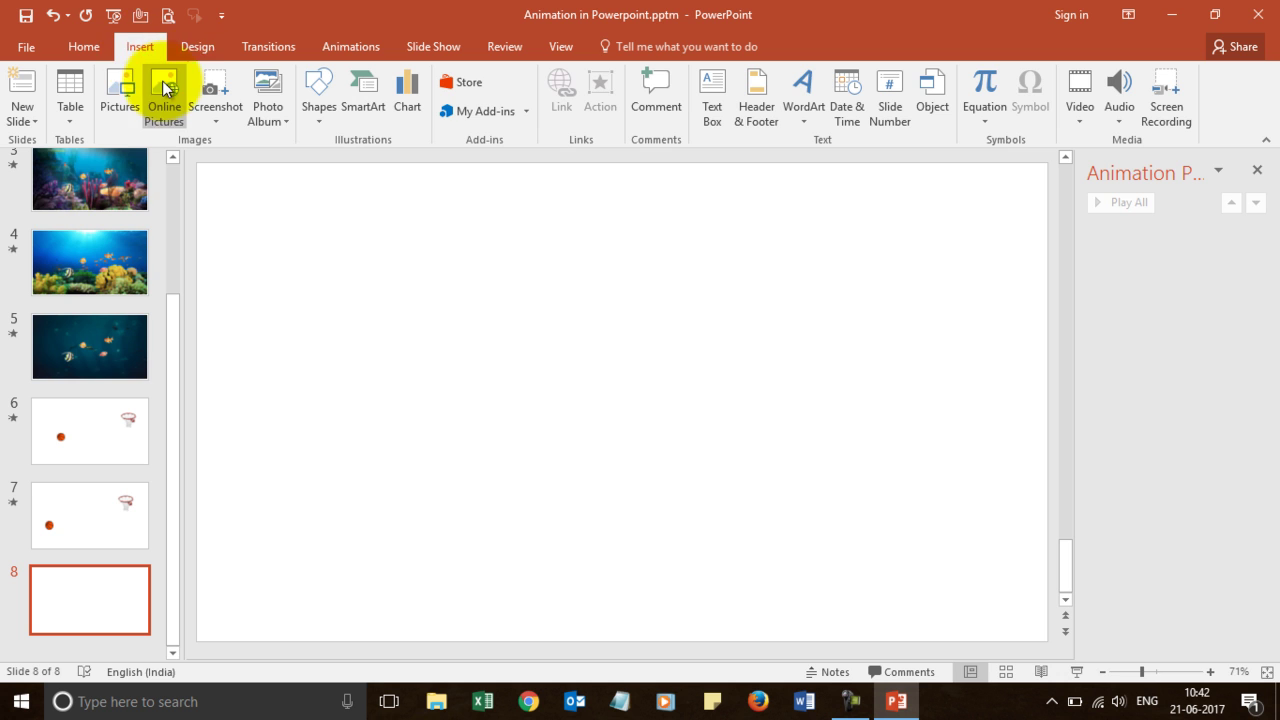
click(119, 86)
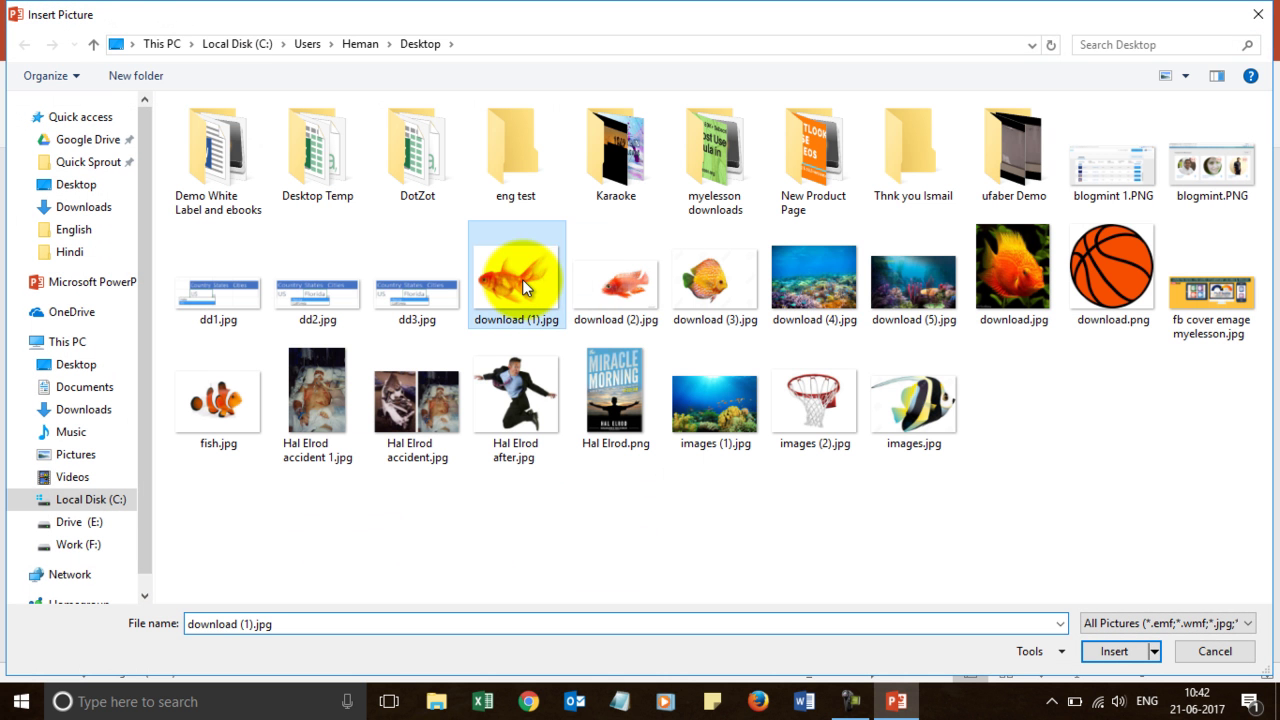
shift+click(720, 286)
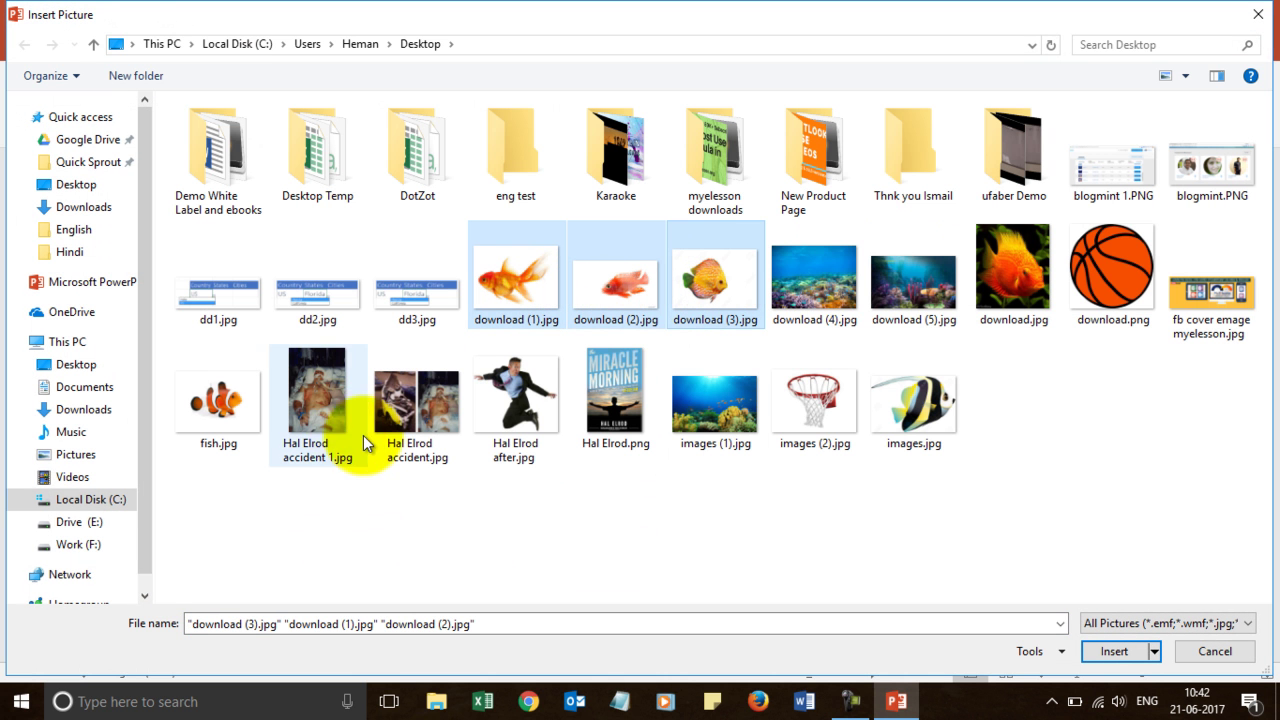
ctrl+click(903, 405)
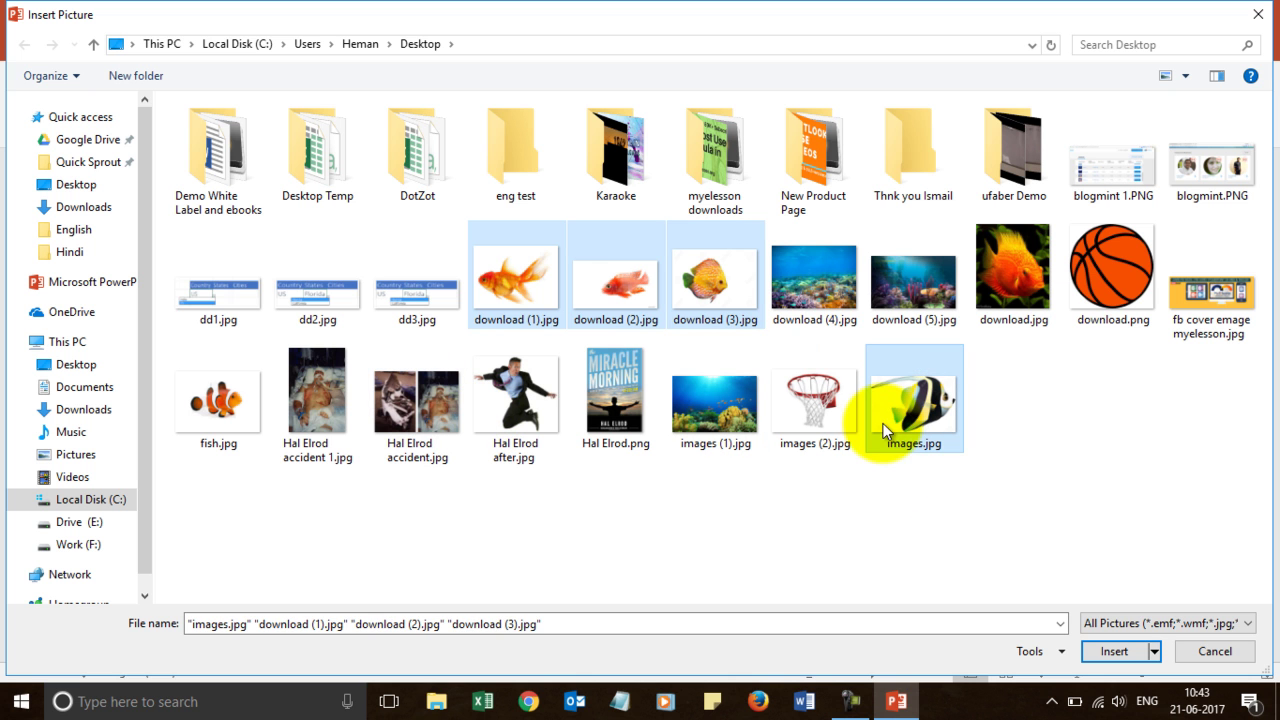
ctrl+click(233, 400)
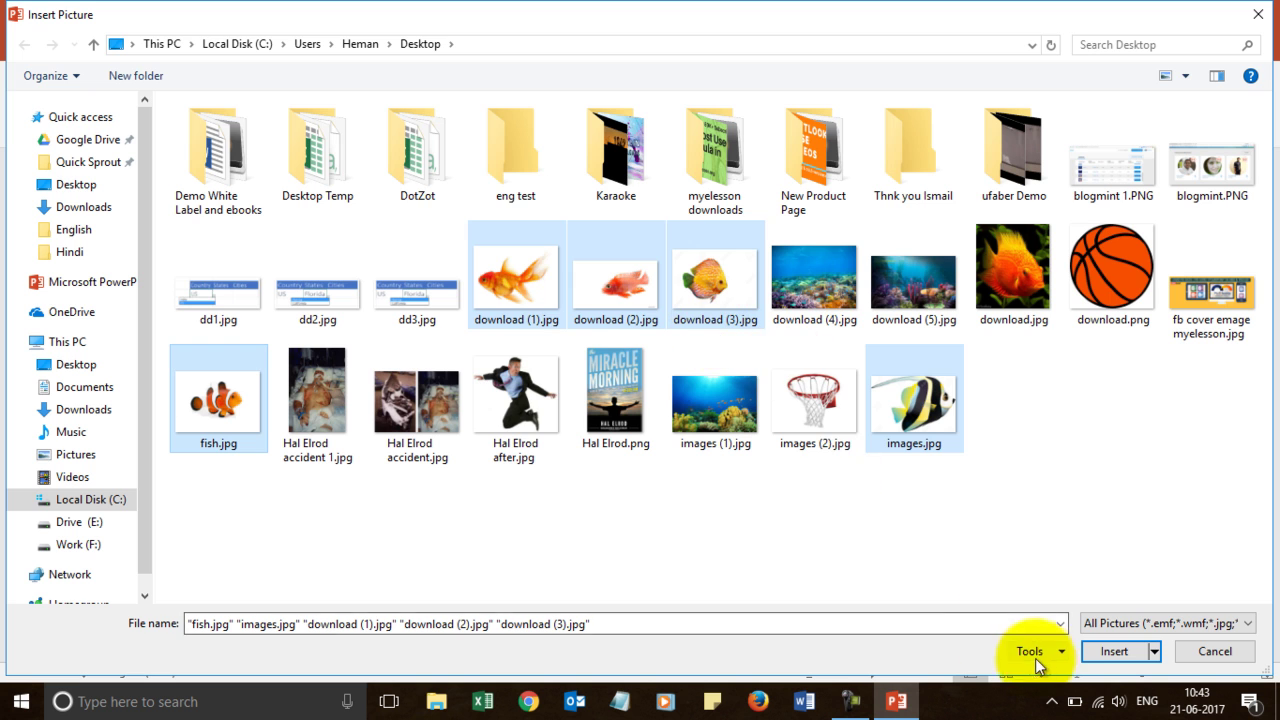
click(1104, 650)
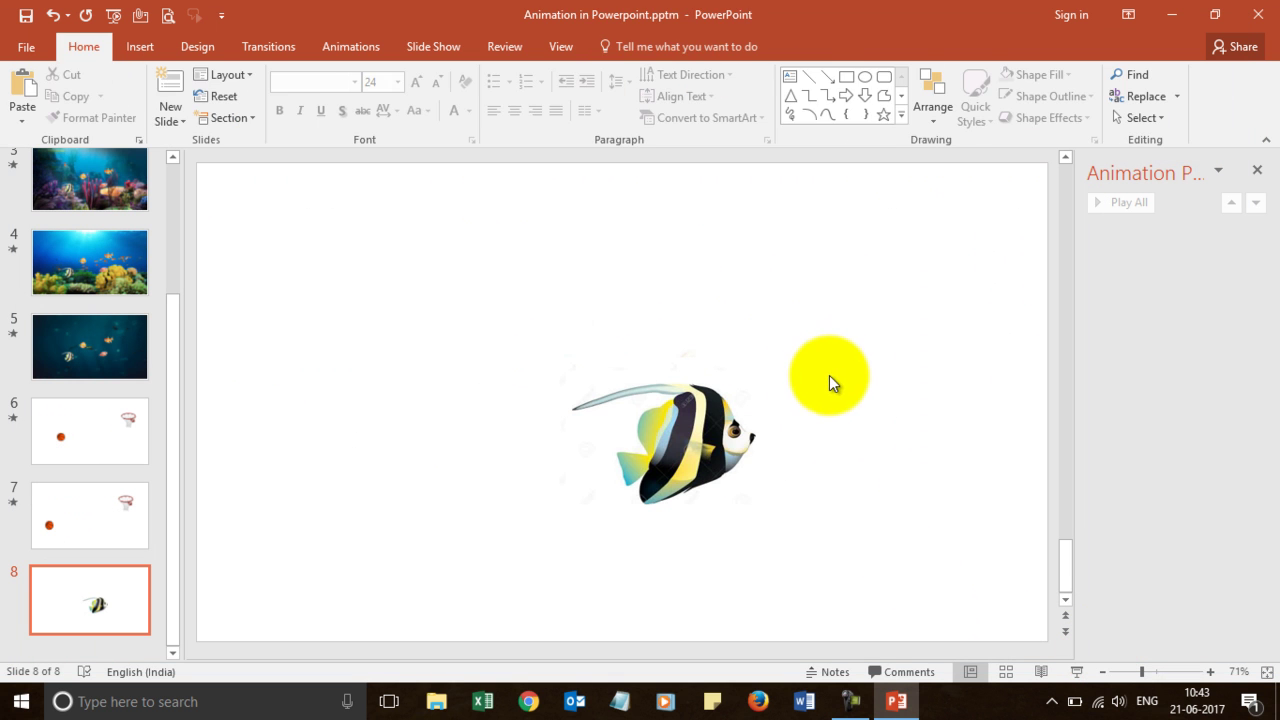
Move the angelfish to top left, clownfish to lower left, discus fish to mid-left.
click(707, 425)
drag(695, 425, 325, 235)
click(599, 416)
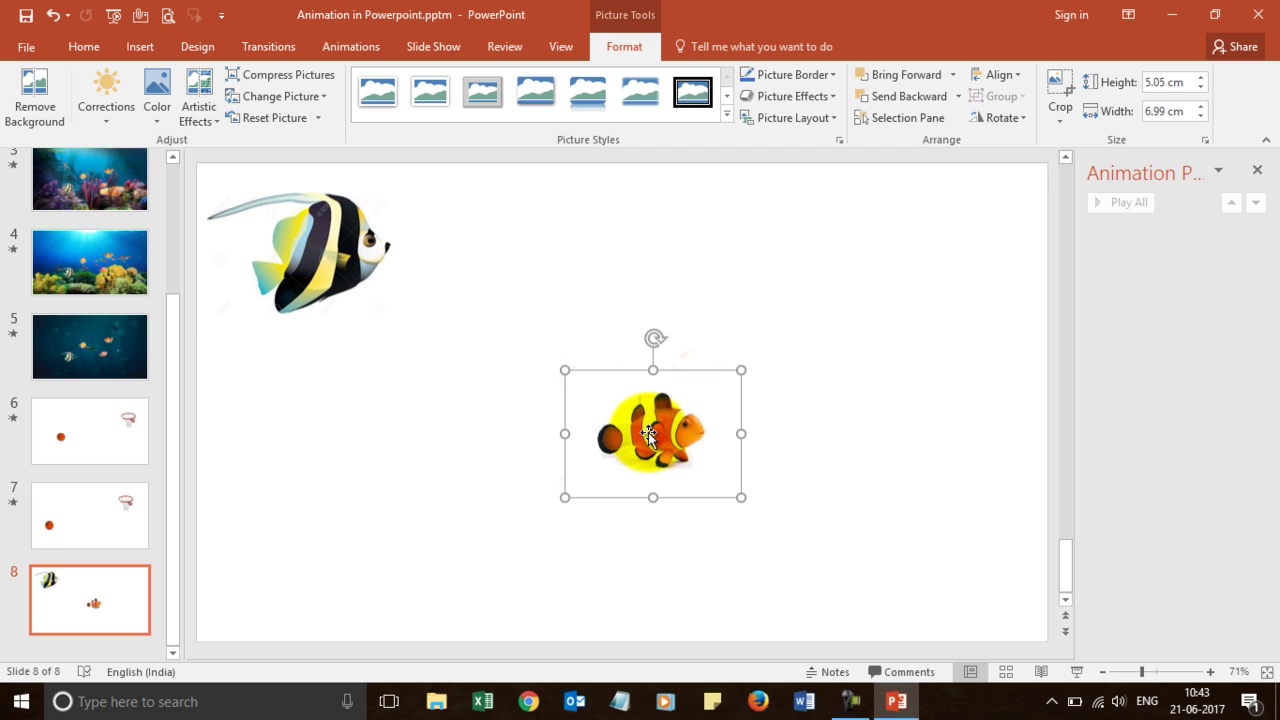
drag(648, 432, 300, 563)
click(613, 430)
drag(613, 430, 237, 433)
Move the red fish to the upper right and the goldfish to the lower right.
click(655, 400)
drag(650, 402, 915, 260)
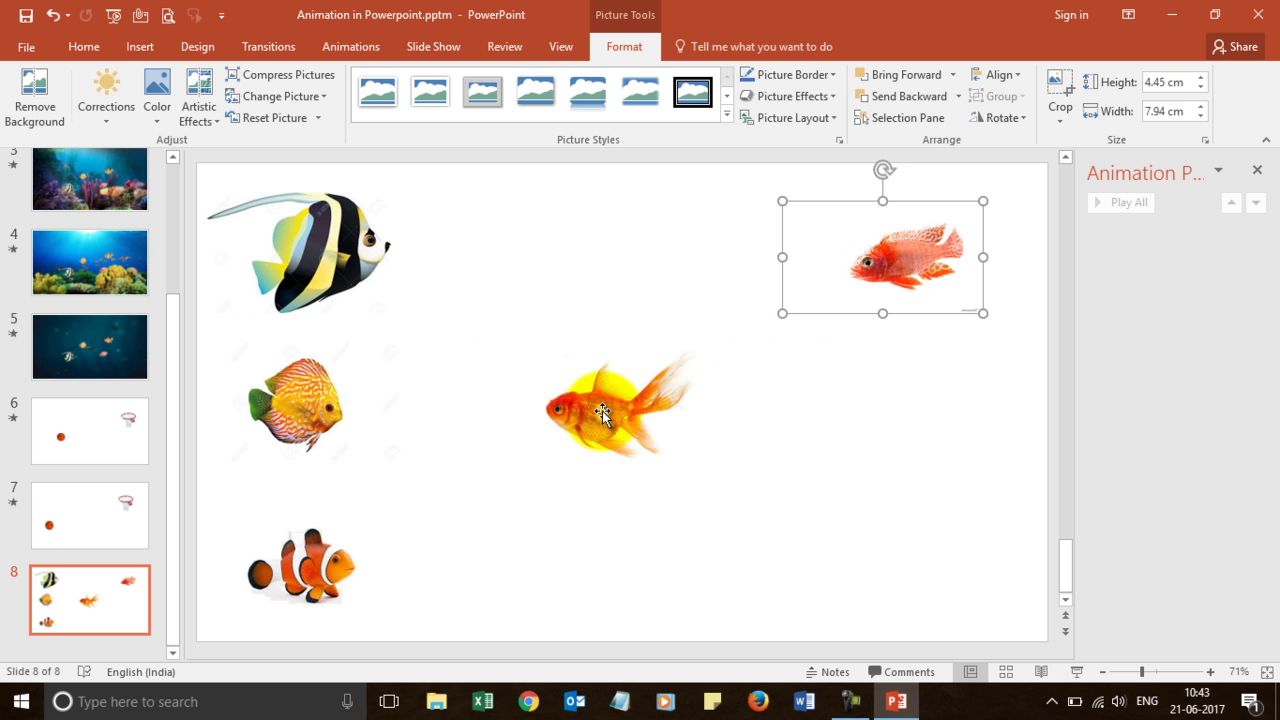
drag(607, 402, 912, 460)
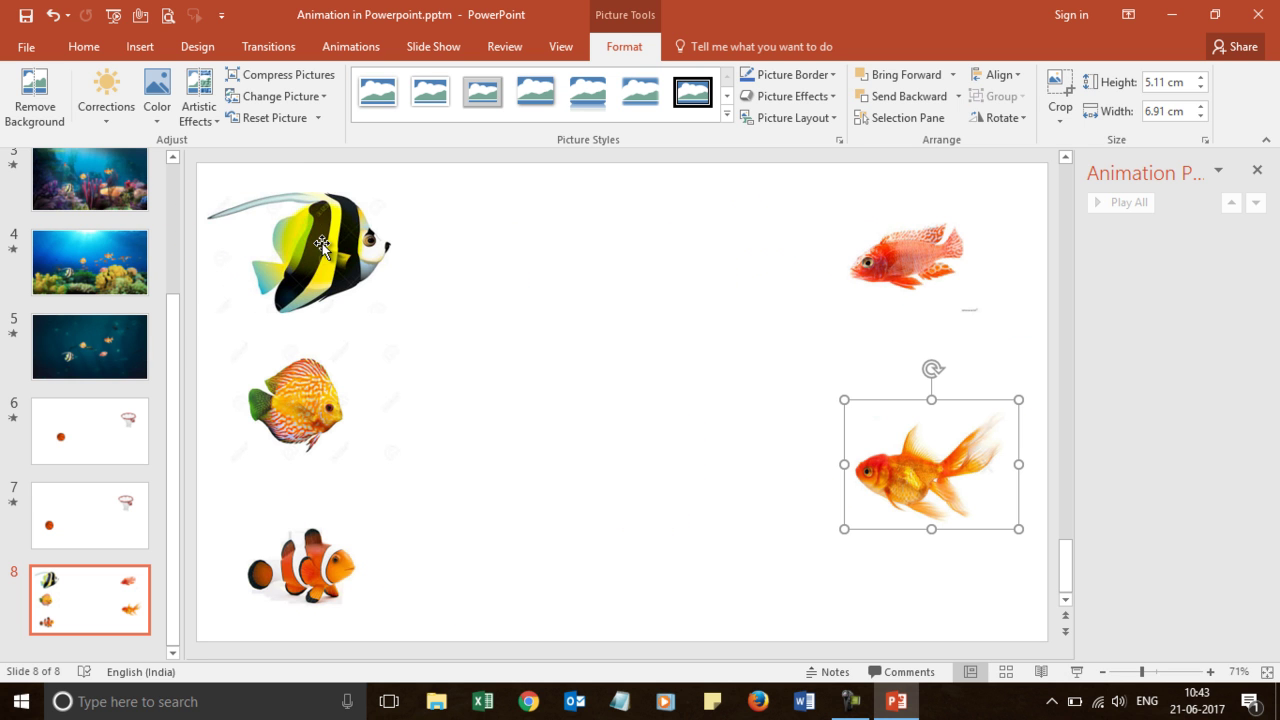
click(322, 243)
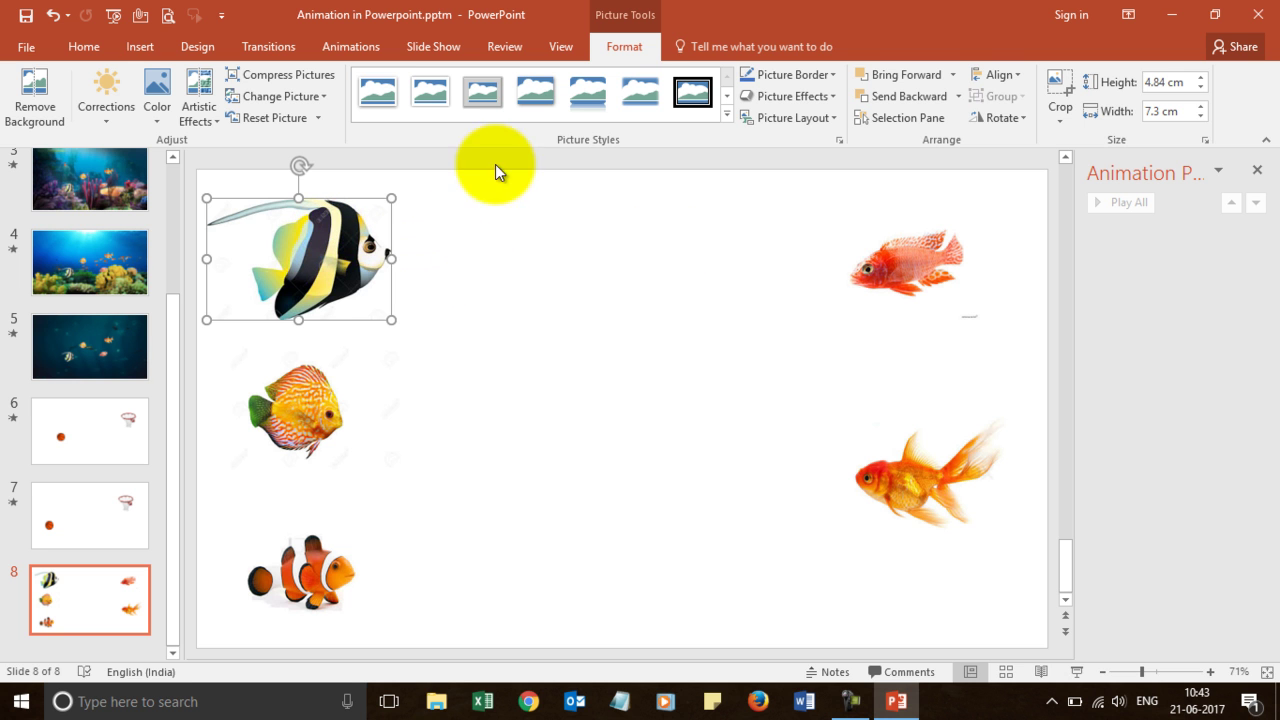
Give the angelfish a 15-second Lines motion path stretching right, starting On Click.
click(351, 46)
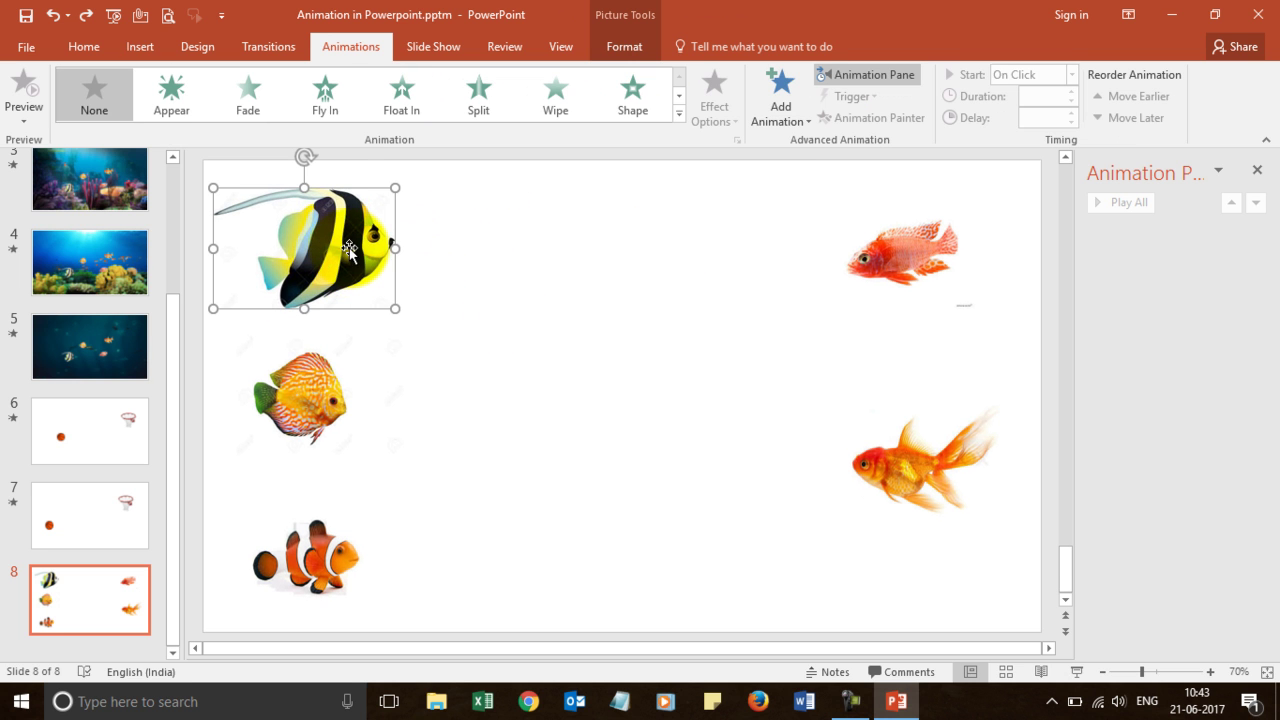
click(768, 102)
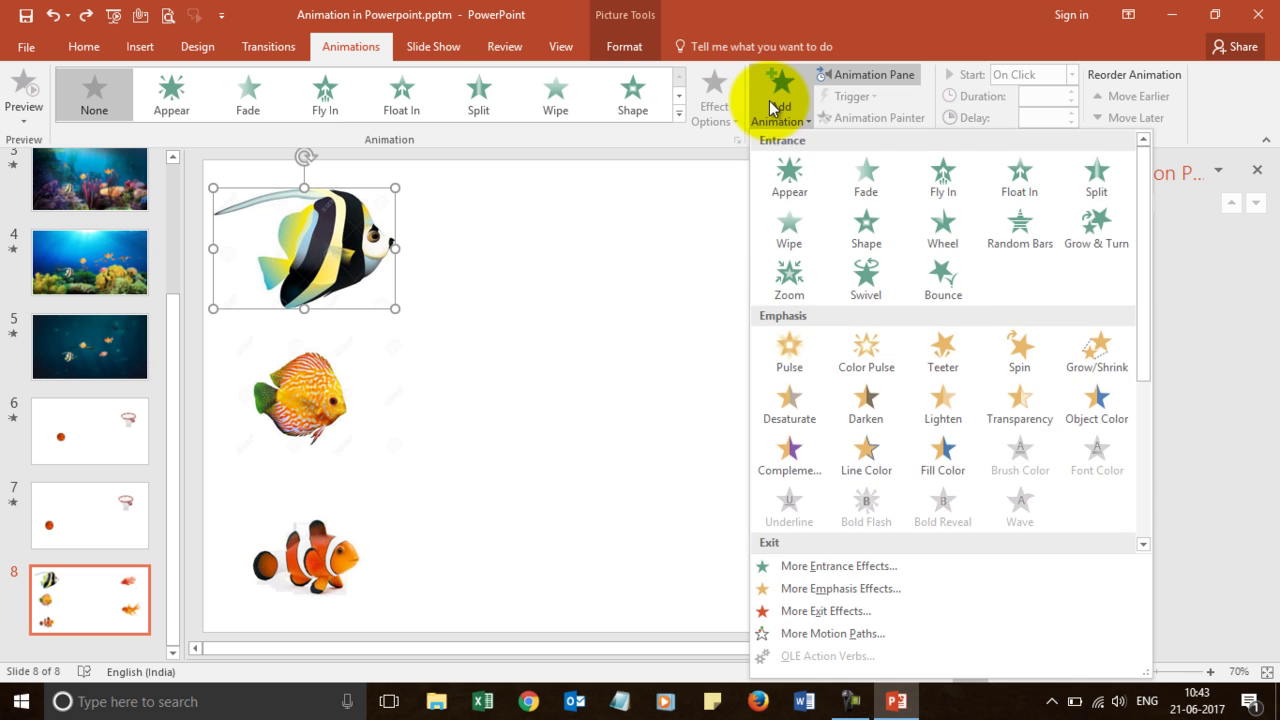
scroll(815, 393, down, 5)
click(785, 484)
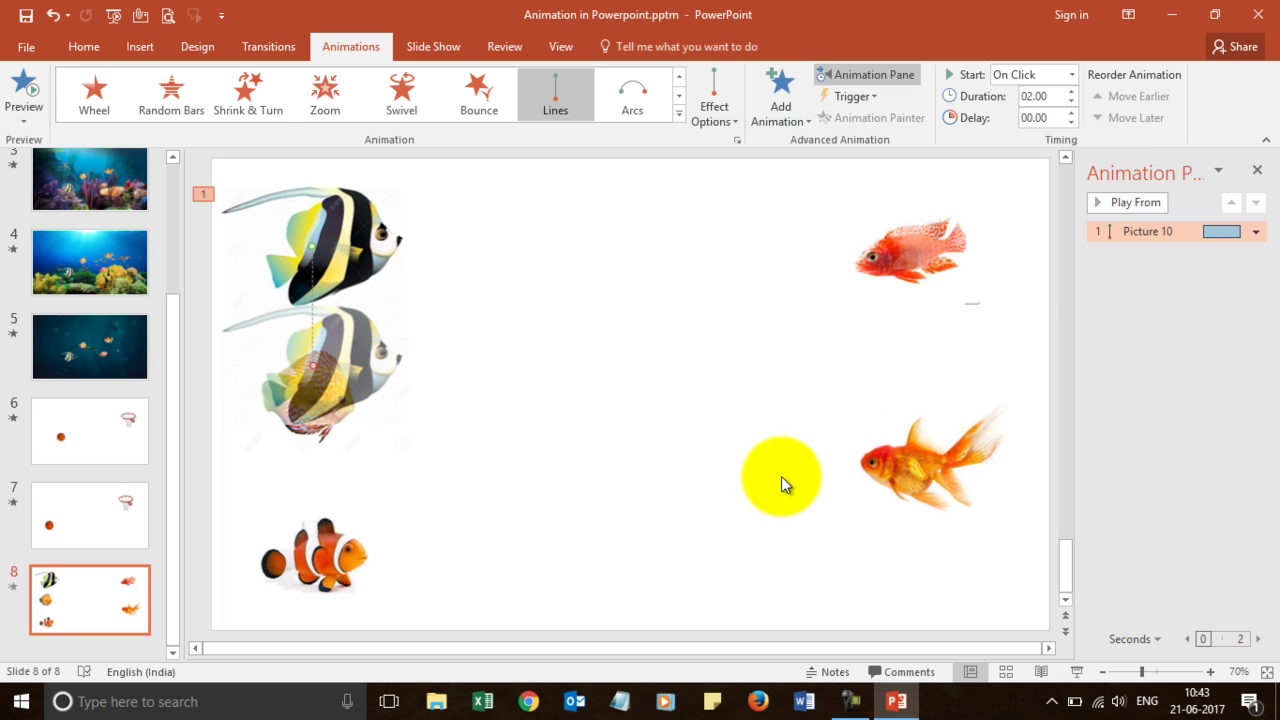
drag(311, 365, 1136, 238)
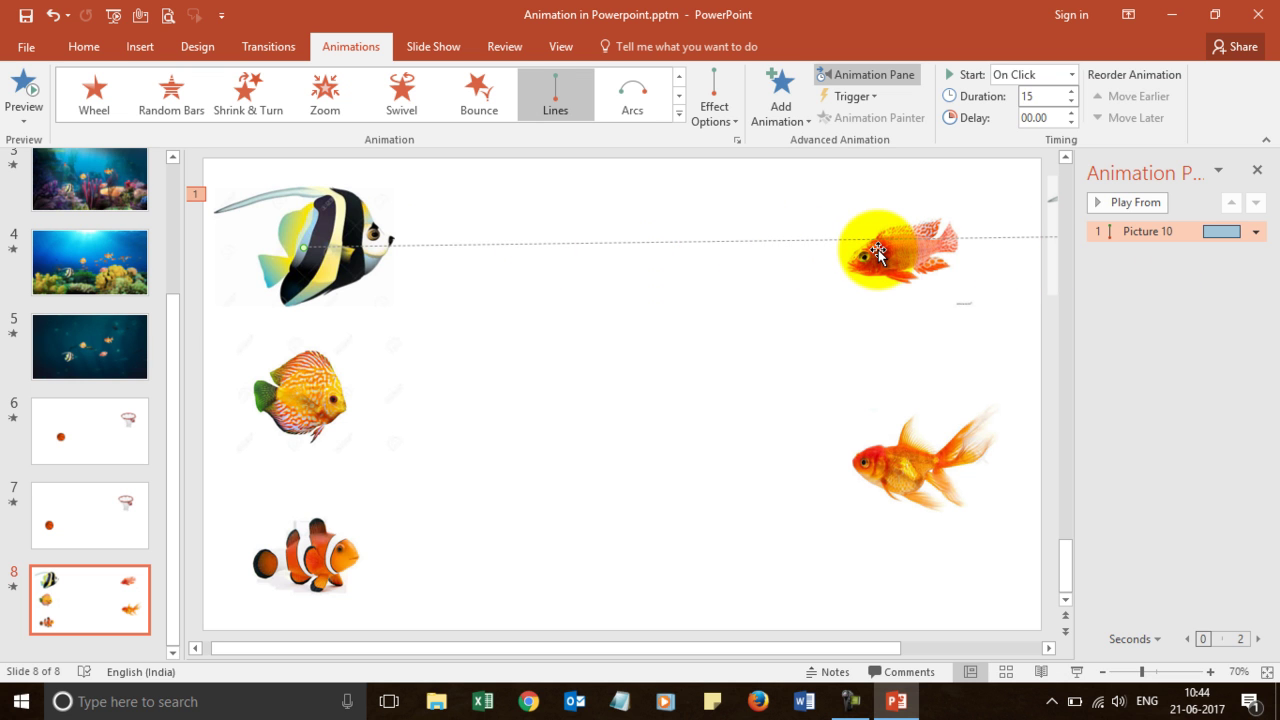
click(1074, 78)
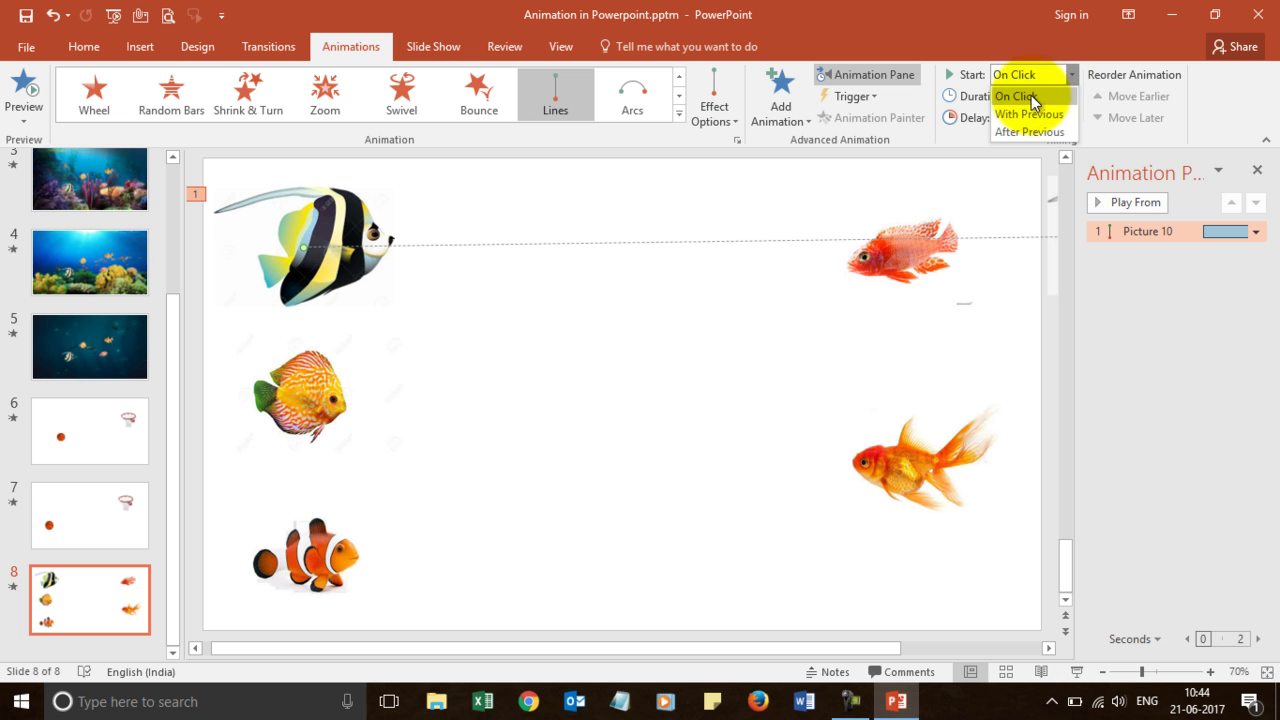
click(1033, 98)
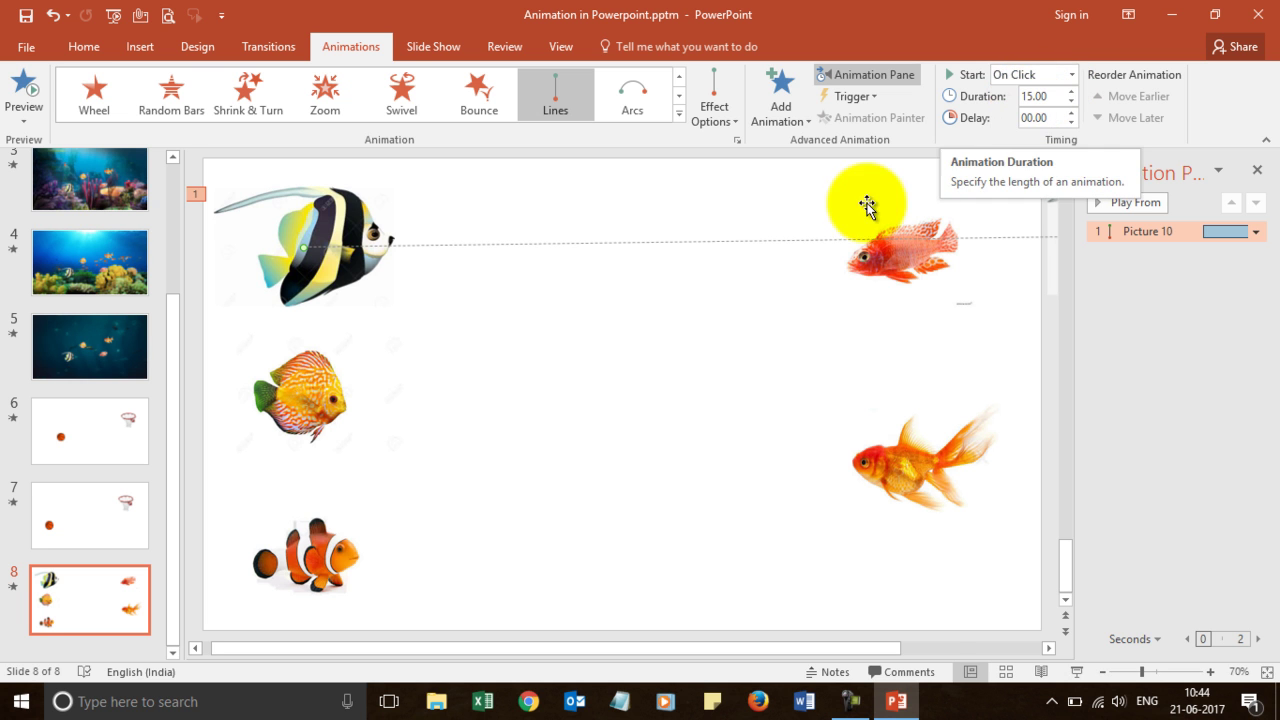
click(693, 348)
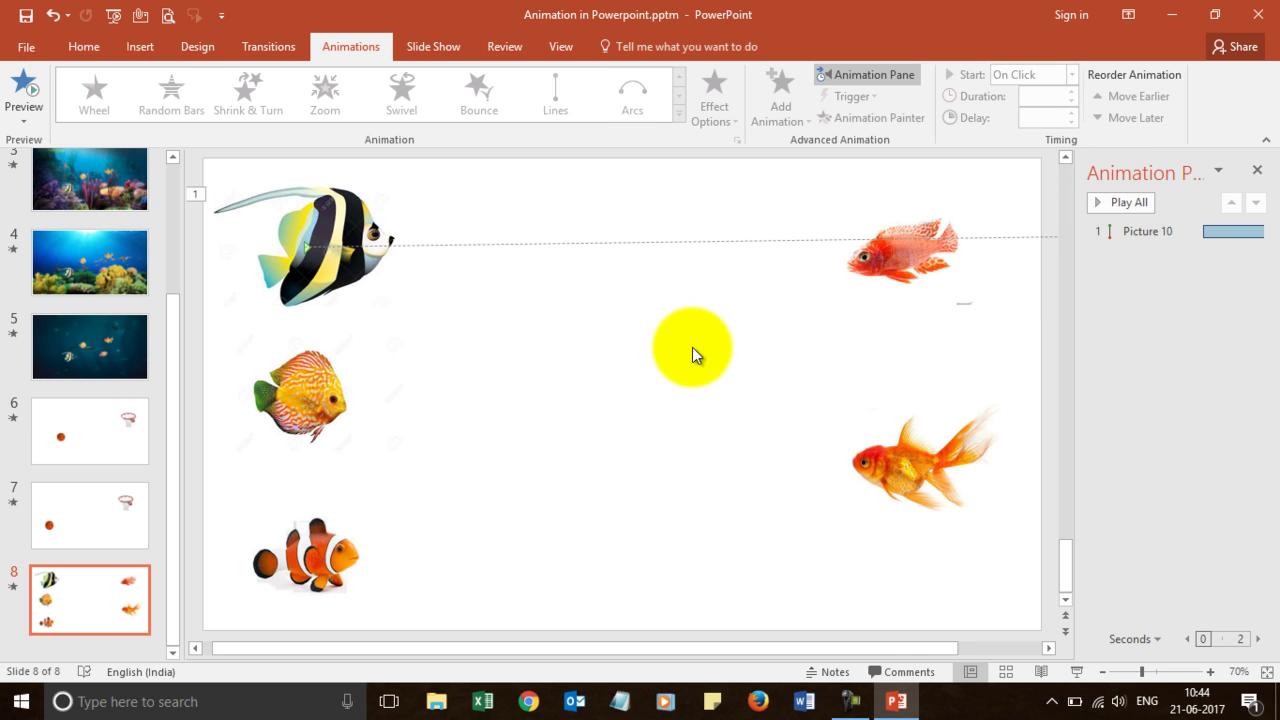
Give the red fish a Lines path to the left edge, starting With Previous.
click(886, 264)
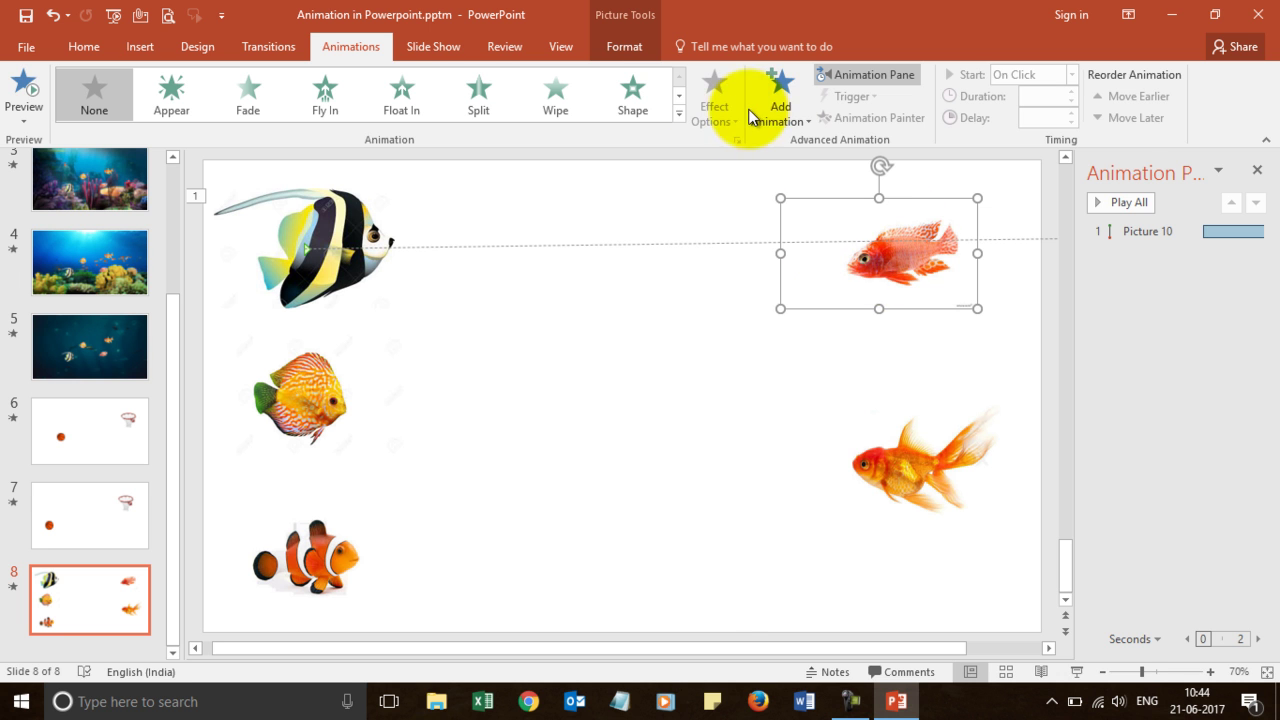
click(779, 100)
scroll(789, 380, down, 5)
click(786, 476)
drag(879, 371, 106, 232)
click(1036, 96)
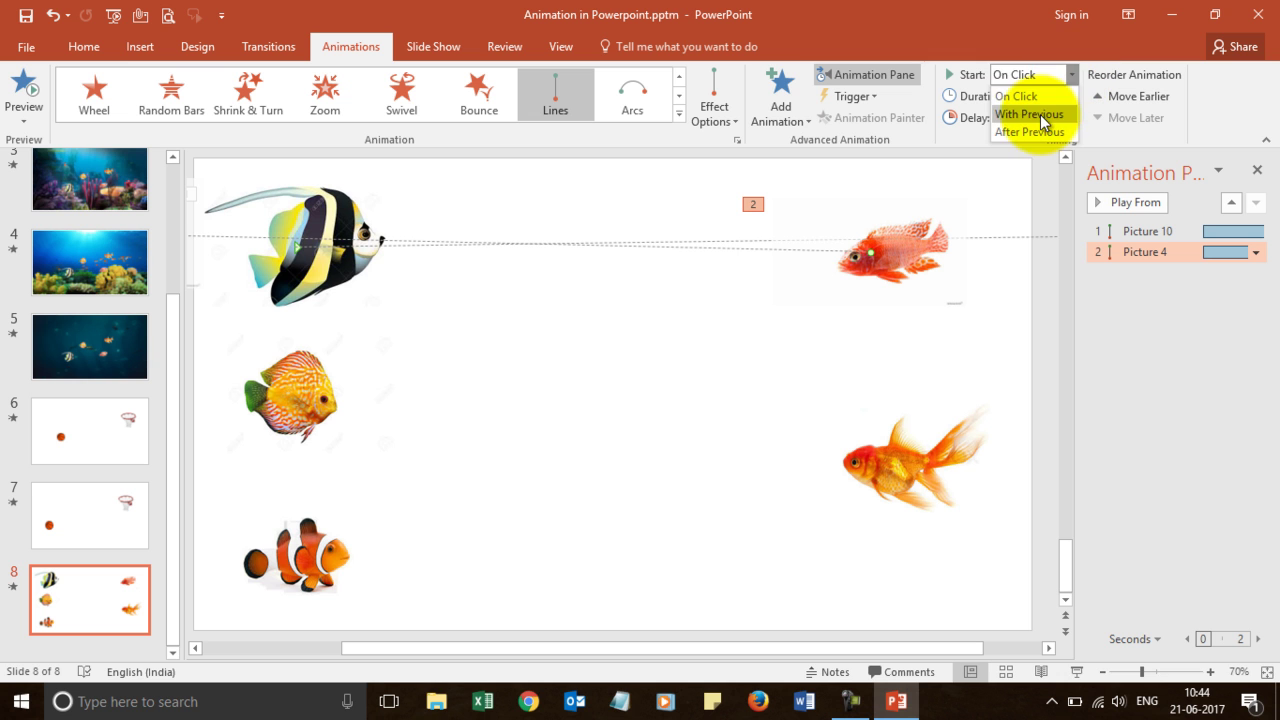
click(1040, 114)
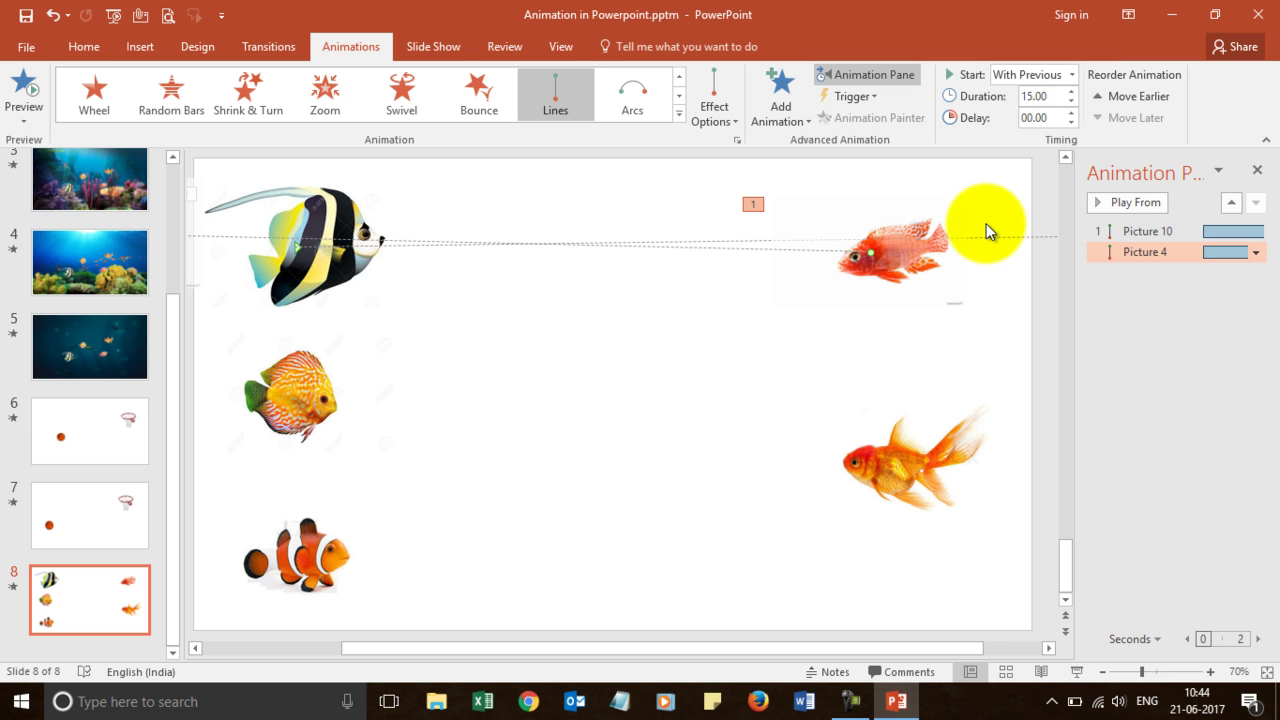
Give the discus fish a 15-second Lines path to the right edge, starting With Previous.
click(309, 412)
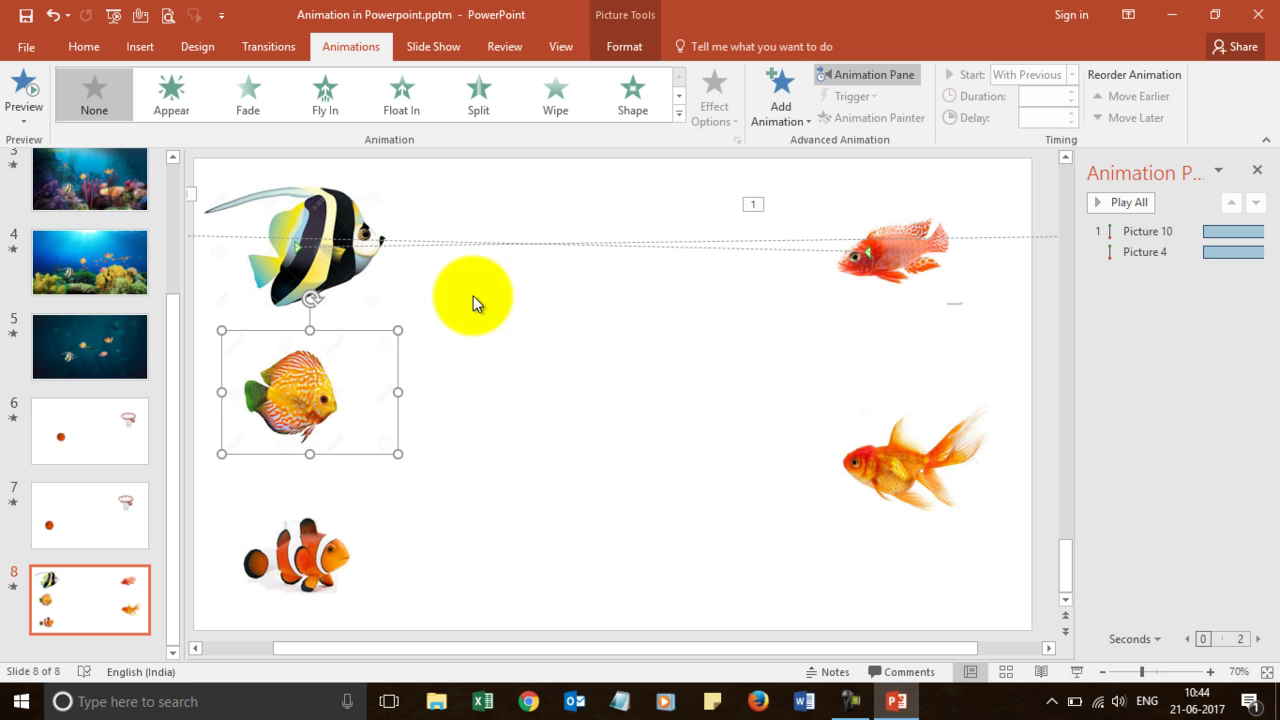
click(770, 105)
scroll(812, 380, down, 3)
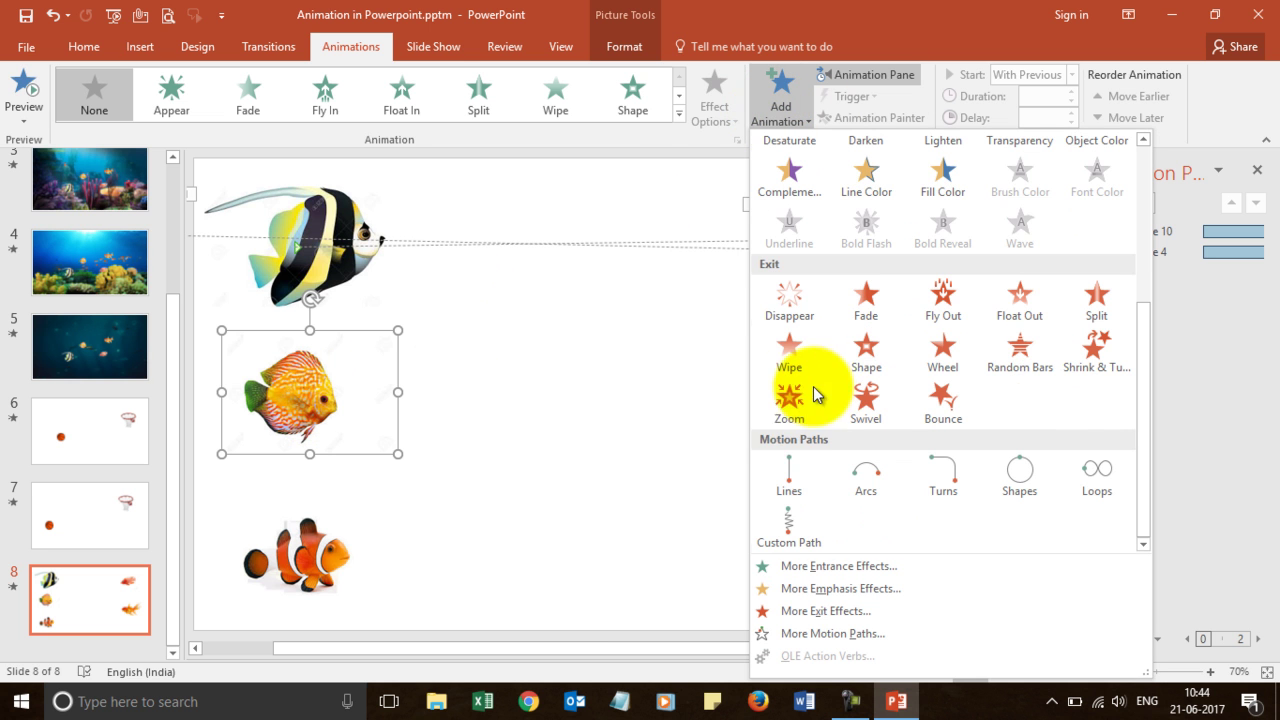
click(790, 488)
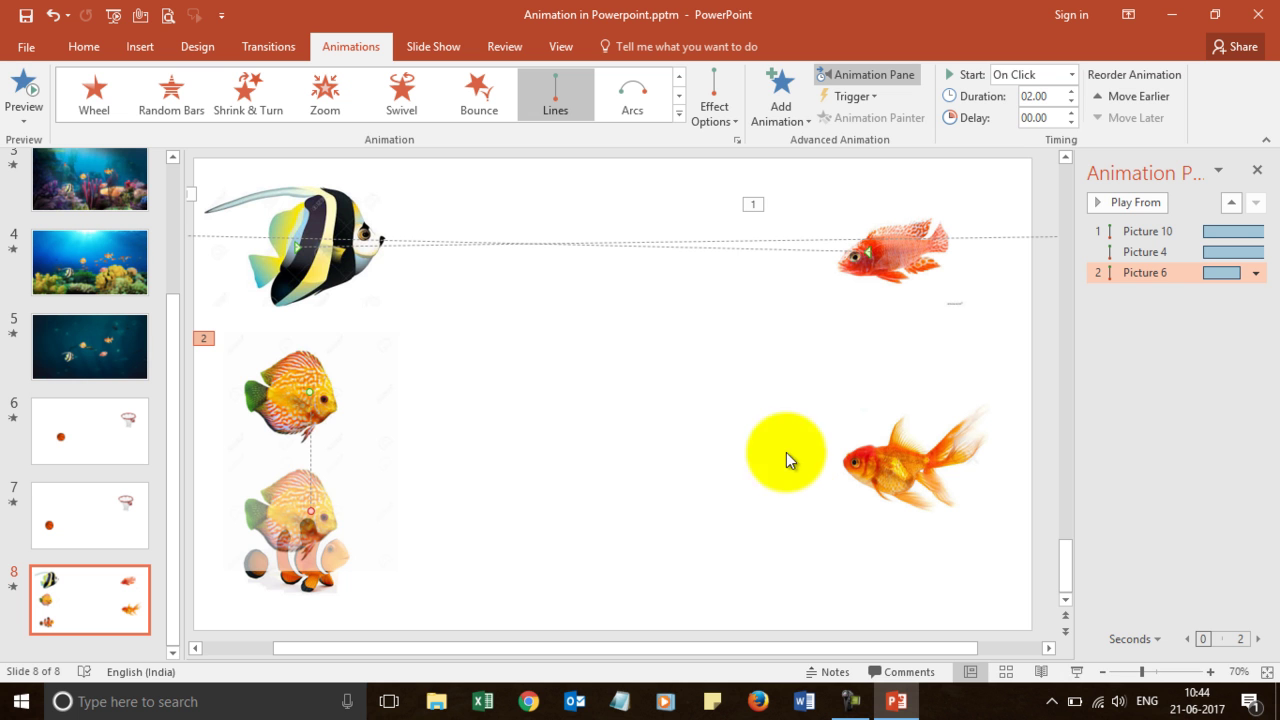
click(301, 514)
drag(310, 511, 1078, 383)
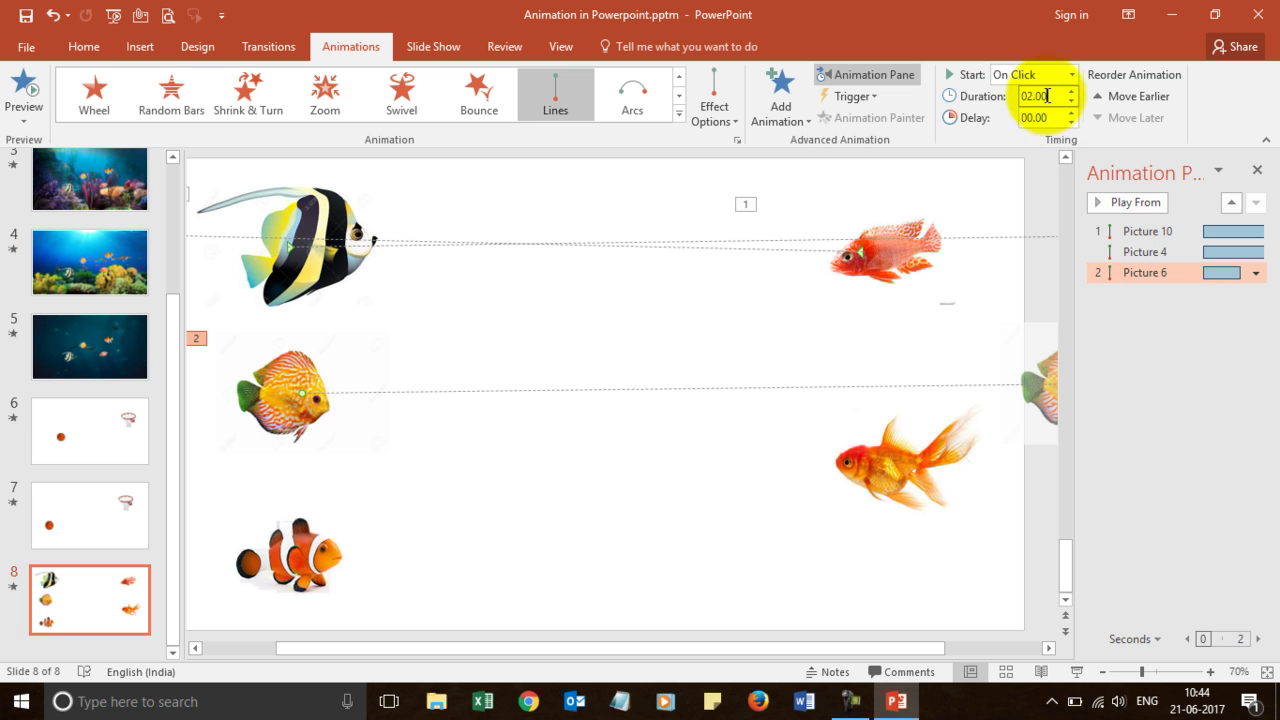
drag(1047, 96, 1030, 96)
text(15)
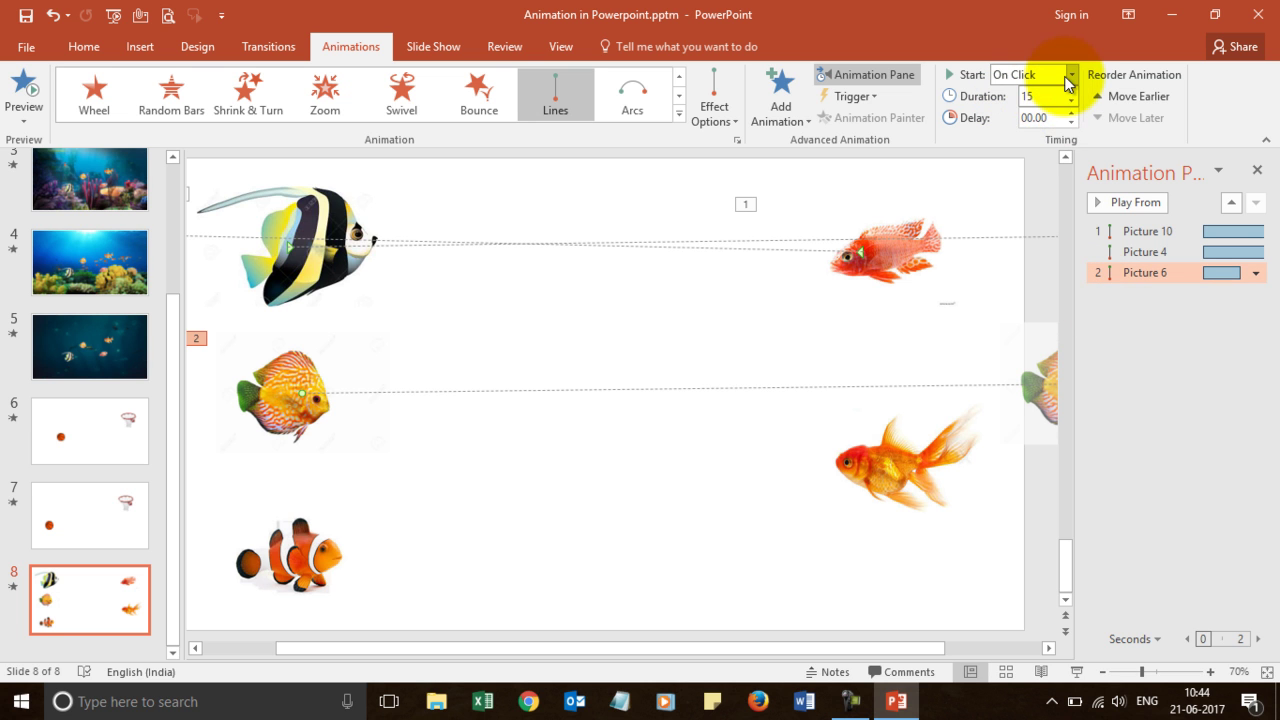
click(1071, 75)
click(1030, 114)
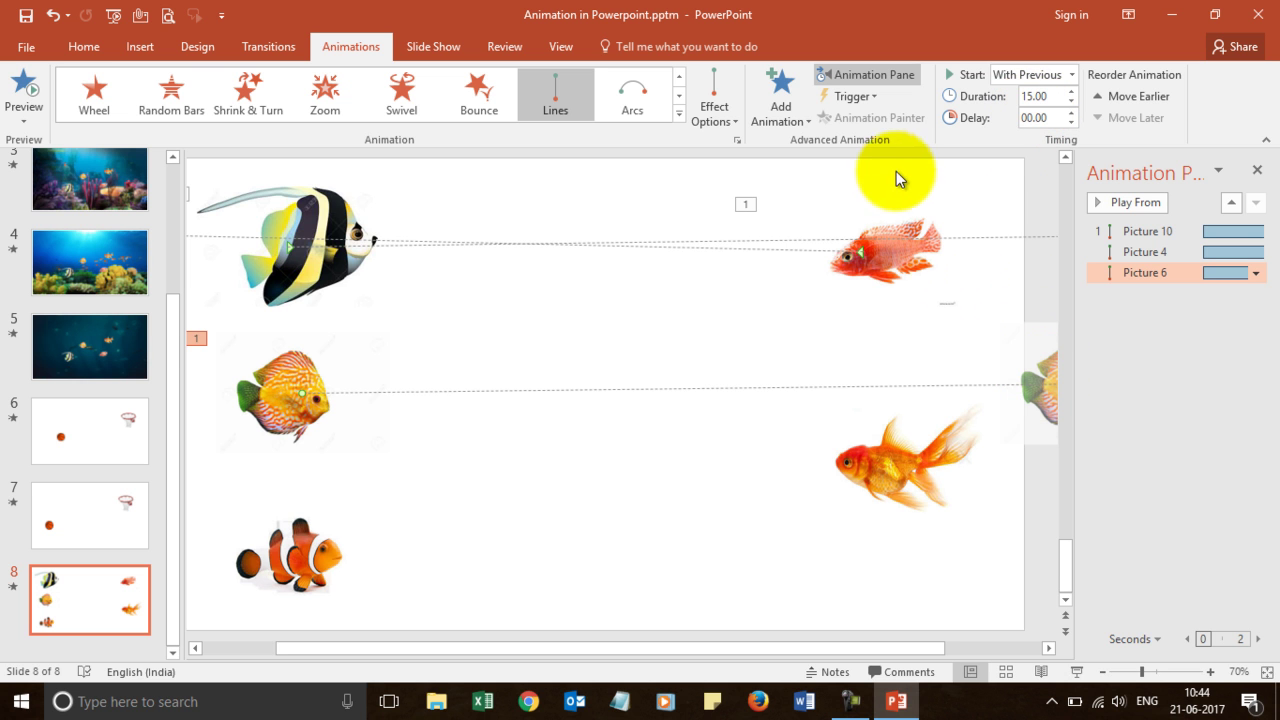
Copy the discus fish's animation onto the clownfish with Animation Painter.
click(694, 414)
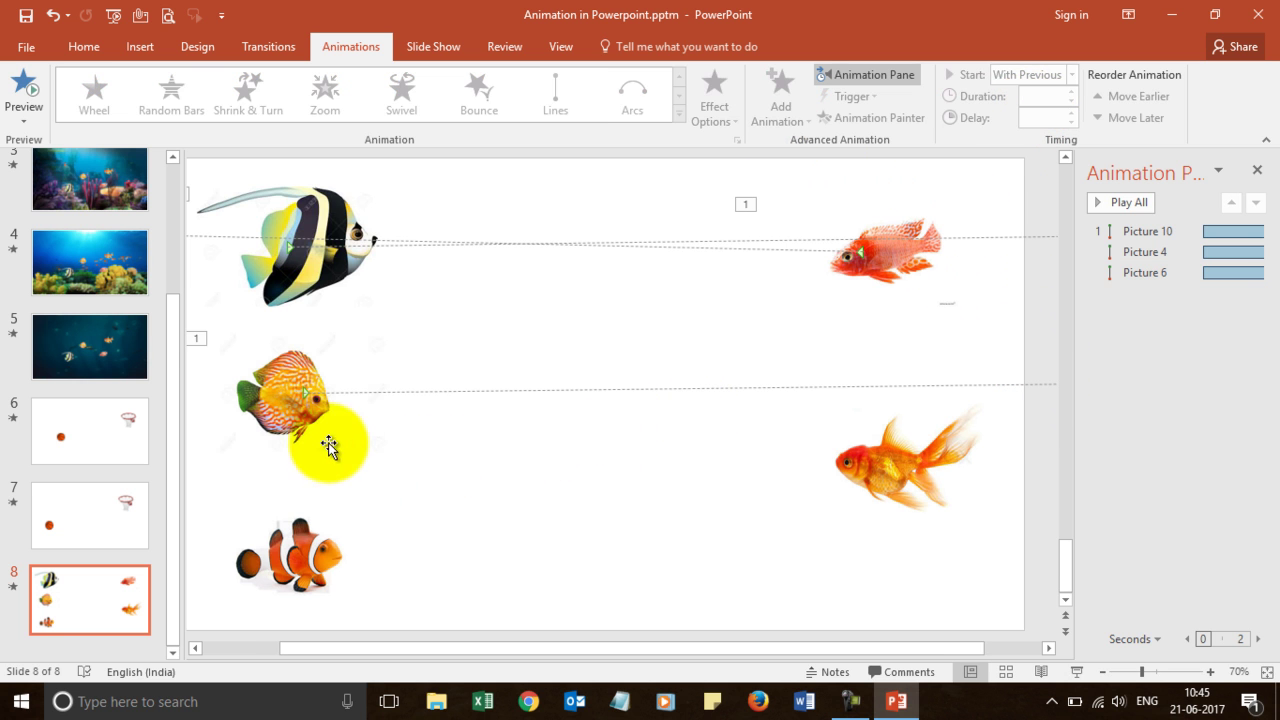
click(303, 408)
click(445, 406)
click(363, 403)
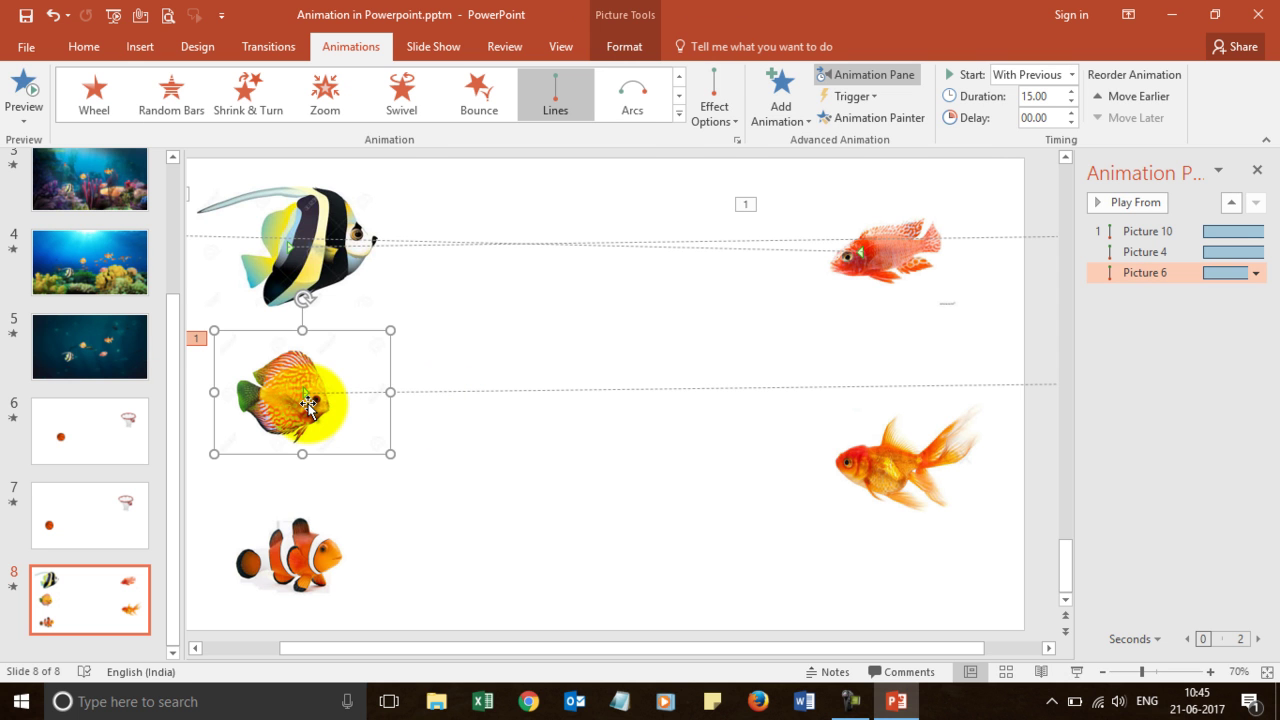
click(878, 117)
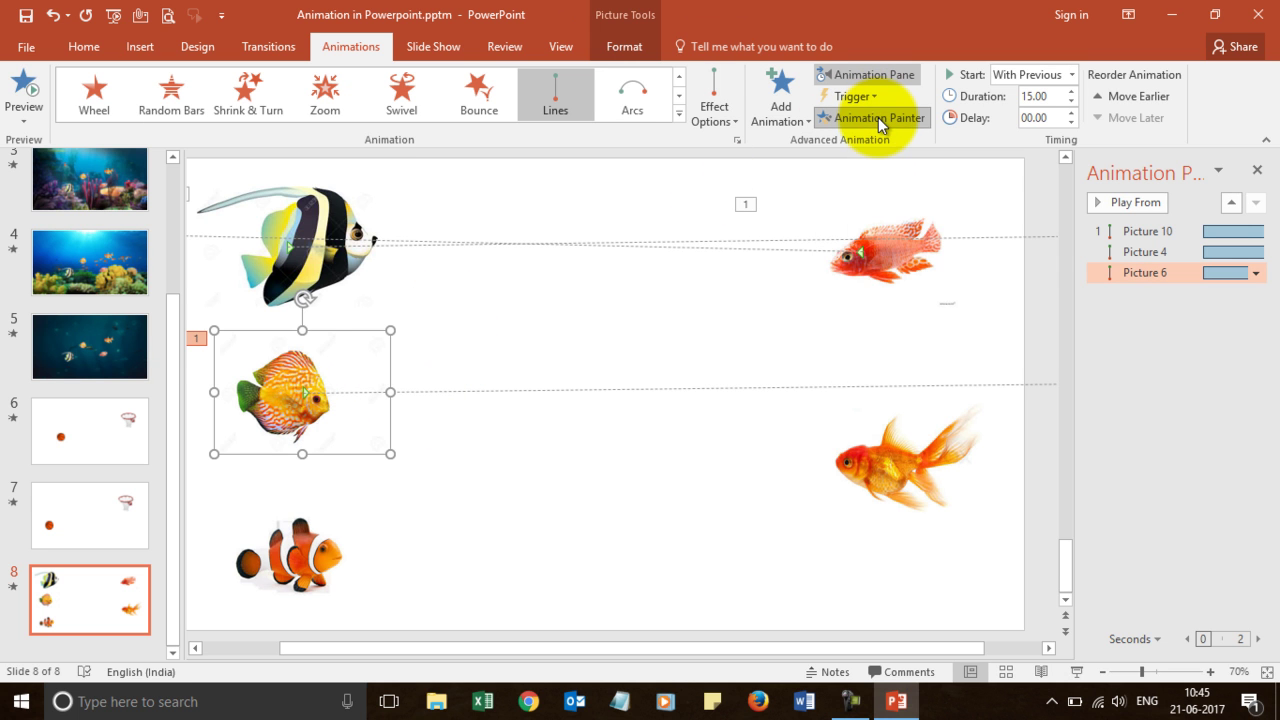
click(295, 550)
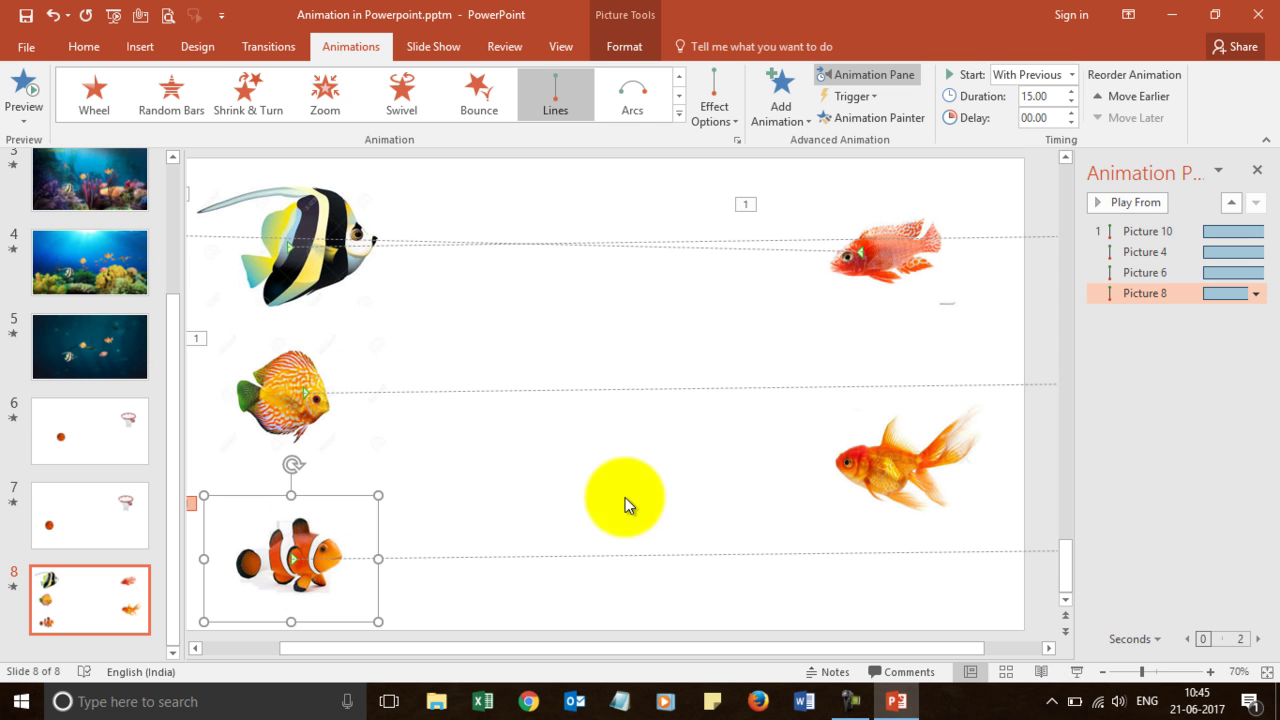
Copy the red fish's animation onto the goldfish with Animation Painter.
click(880, 256)
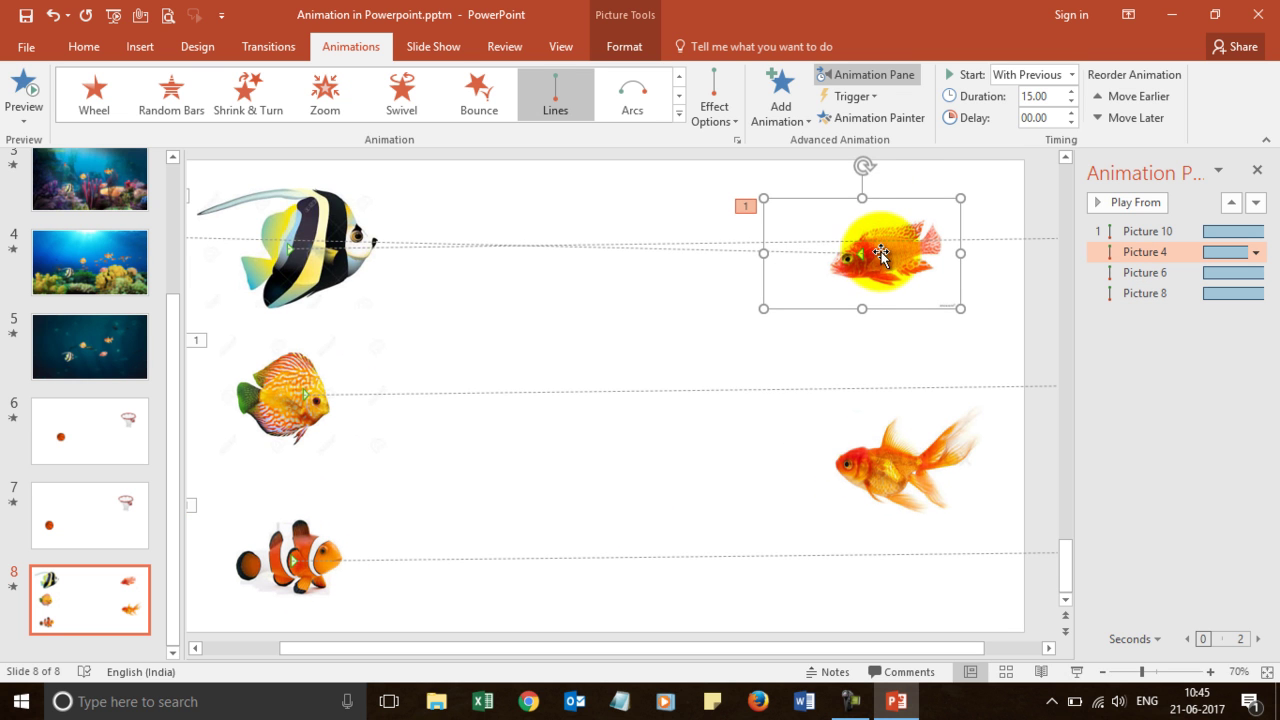
click(873, 119)
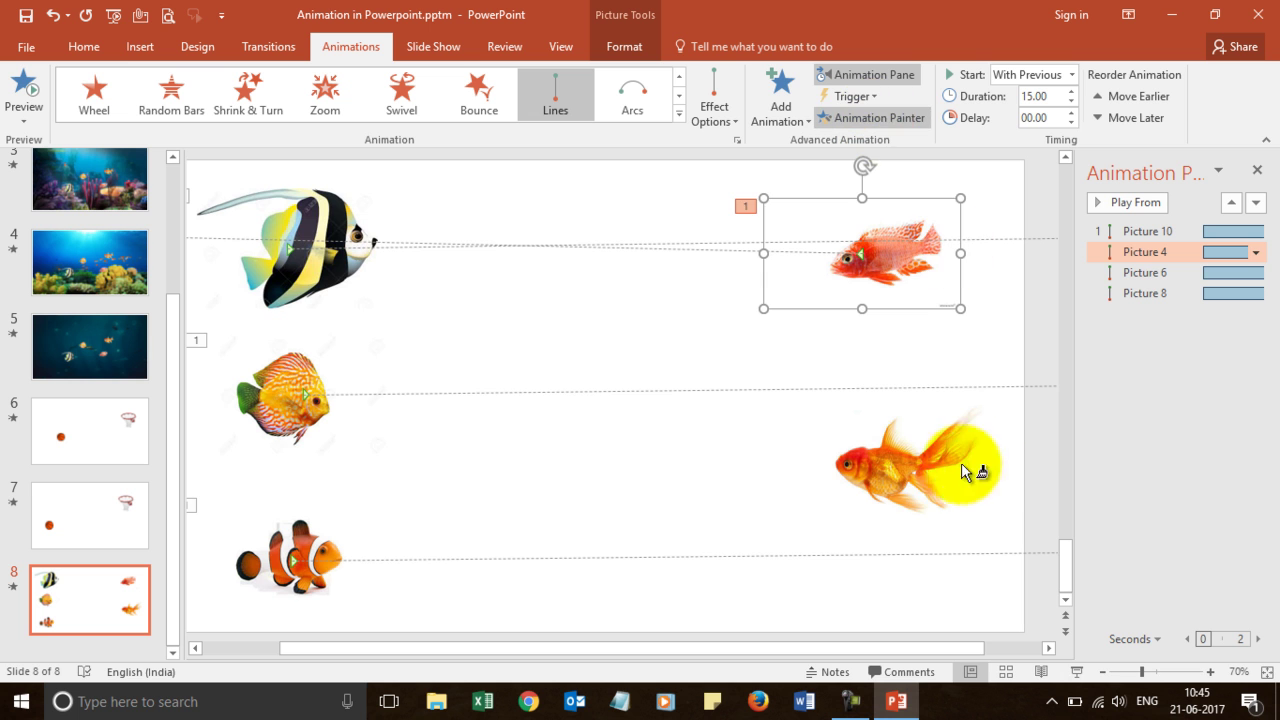
click(862, 463)
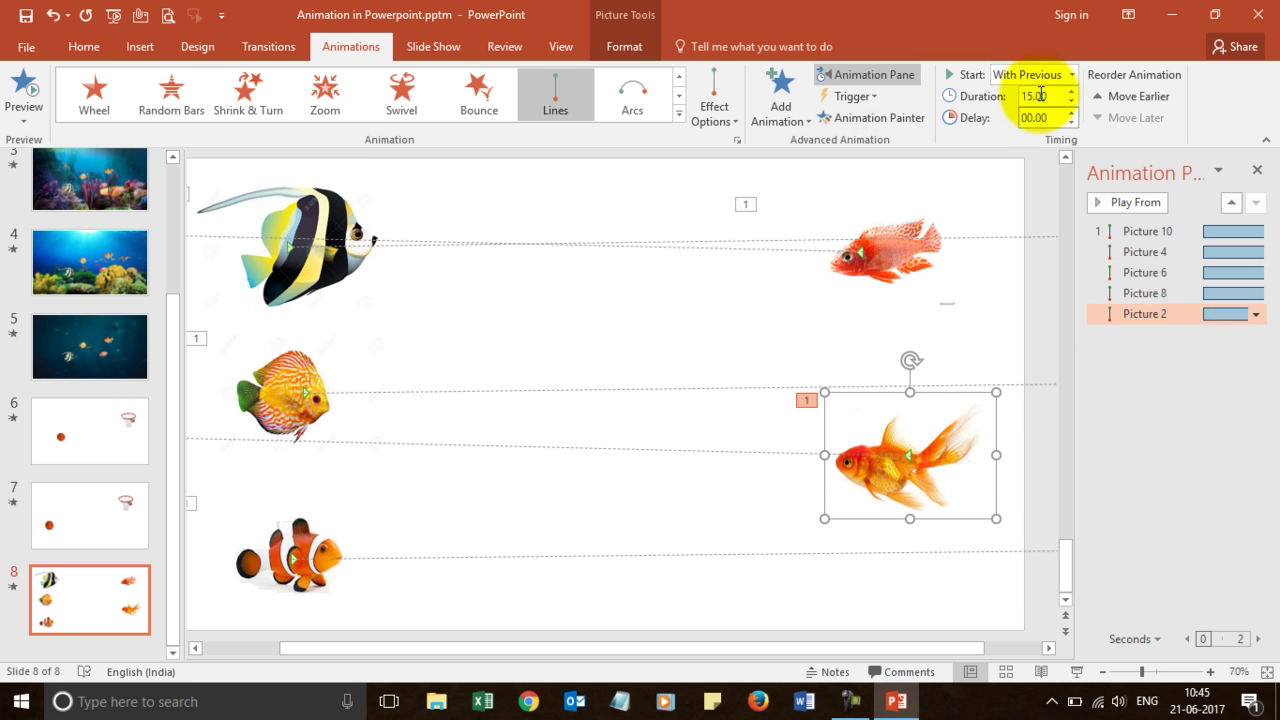
click(1257, 315)
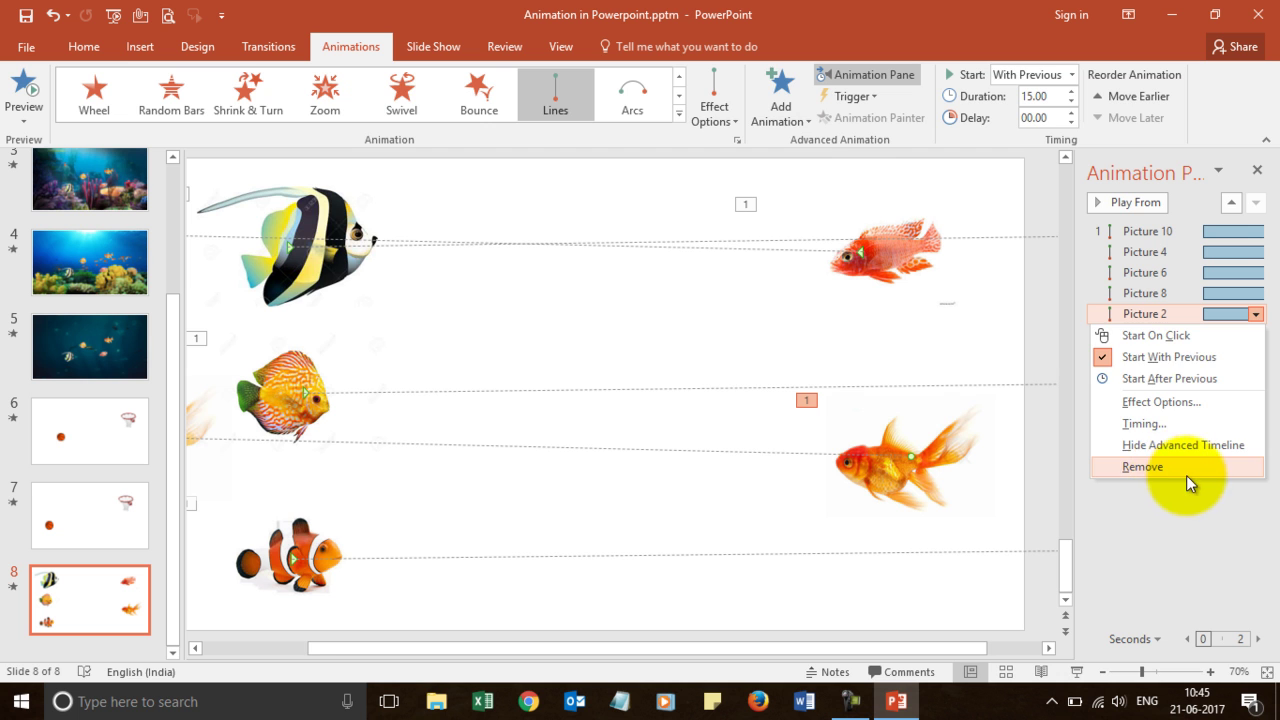
Set the striped fish's motion to repeat Until End of Slide.
click(902, 381)
click(340, 225)
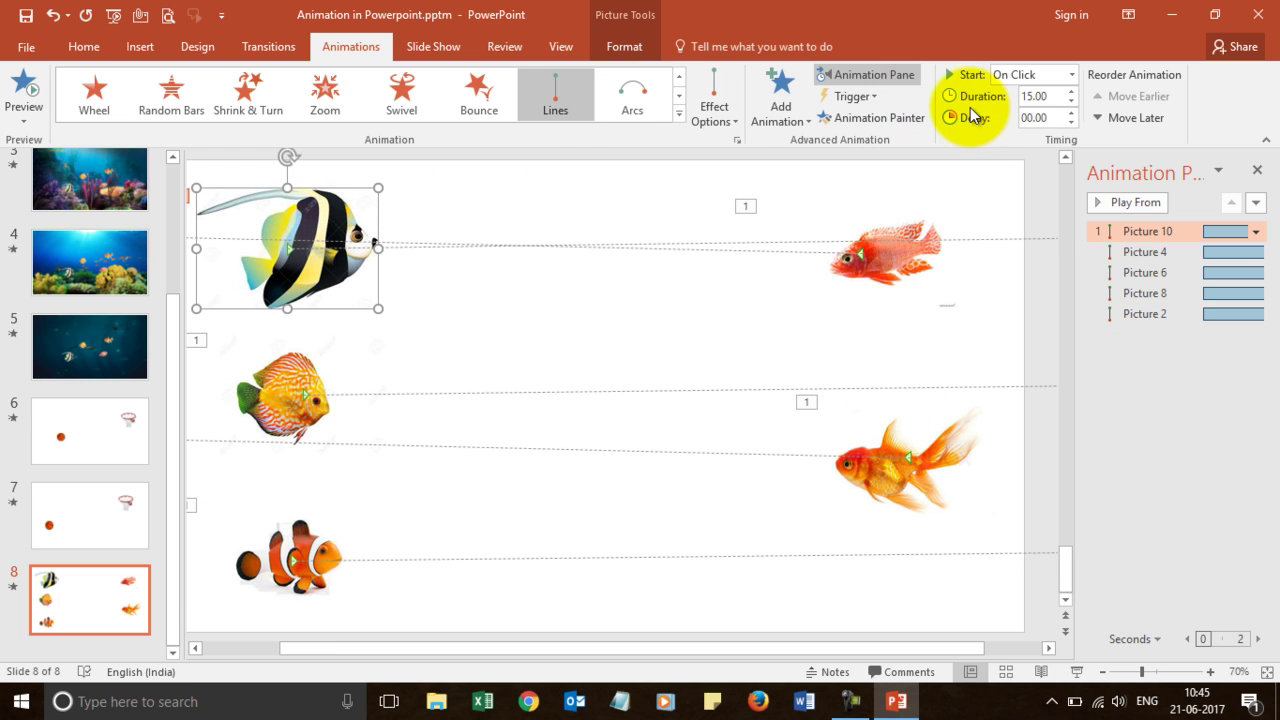
click(1256, 231)
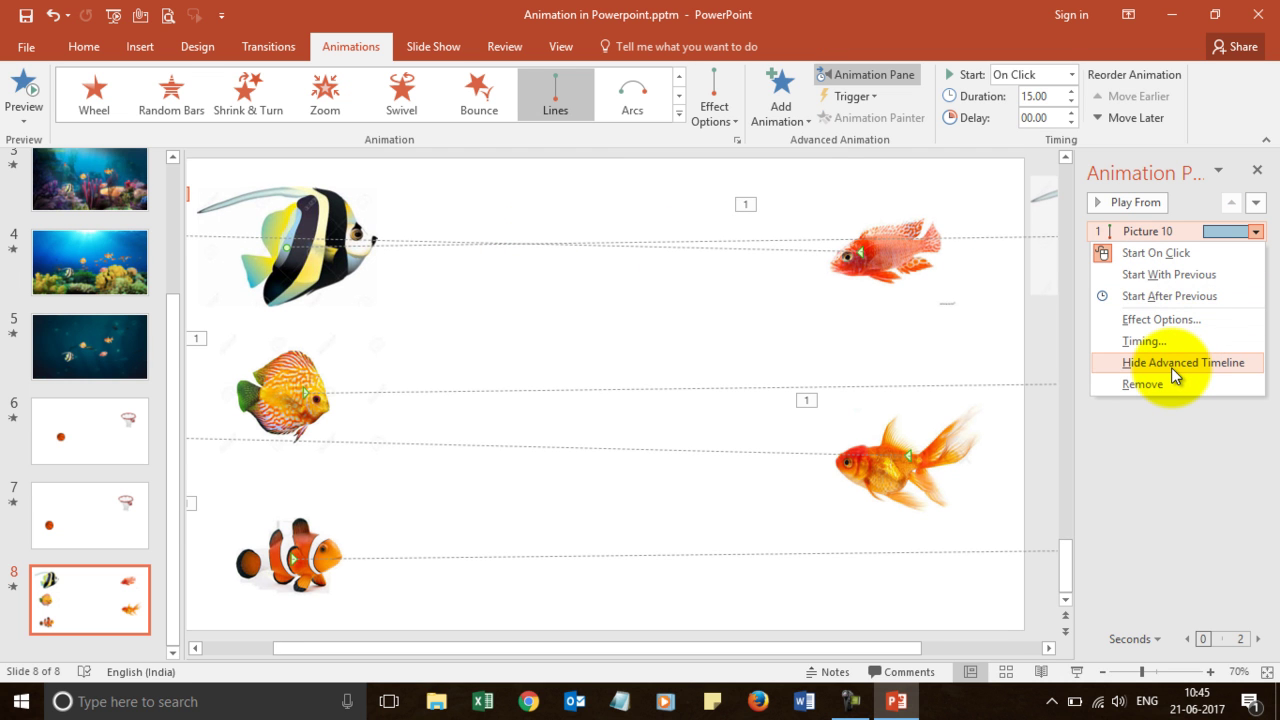
click(1155, 341)
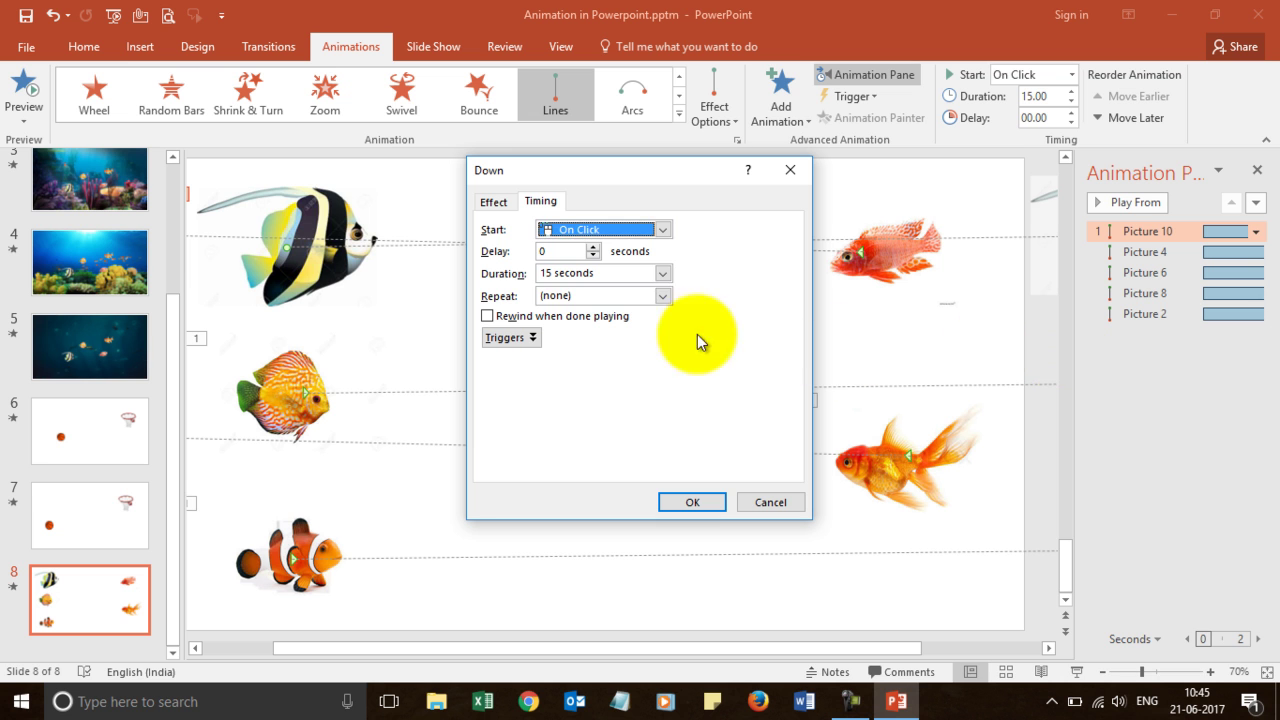
click(665, 297)
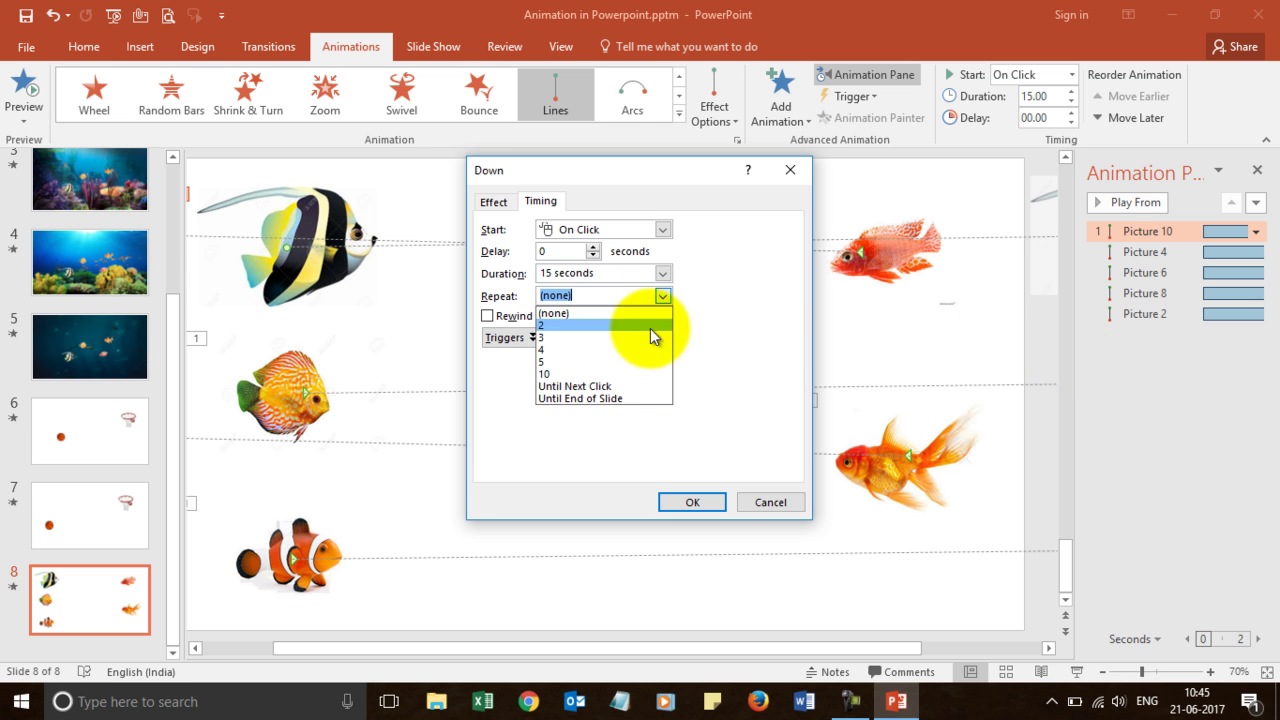
click(611, 396)
click(664, 499)
Set the red fish's motion to repeat Until End of Slide.
click(882, 264)
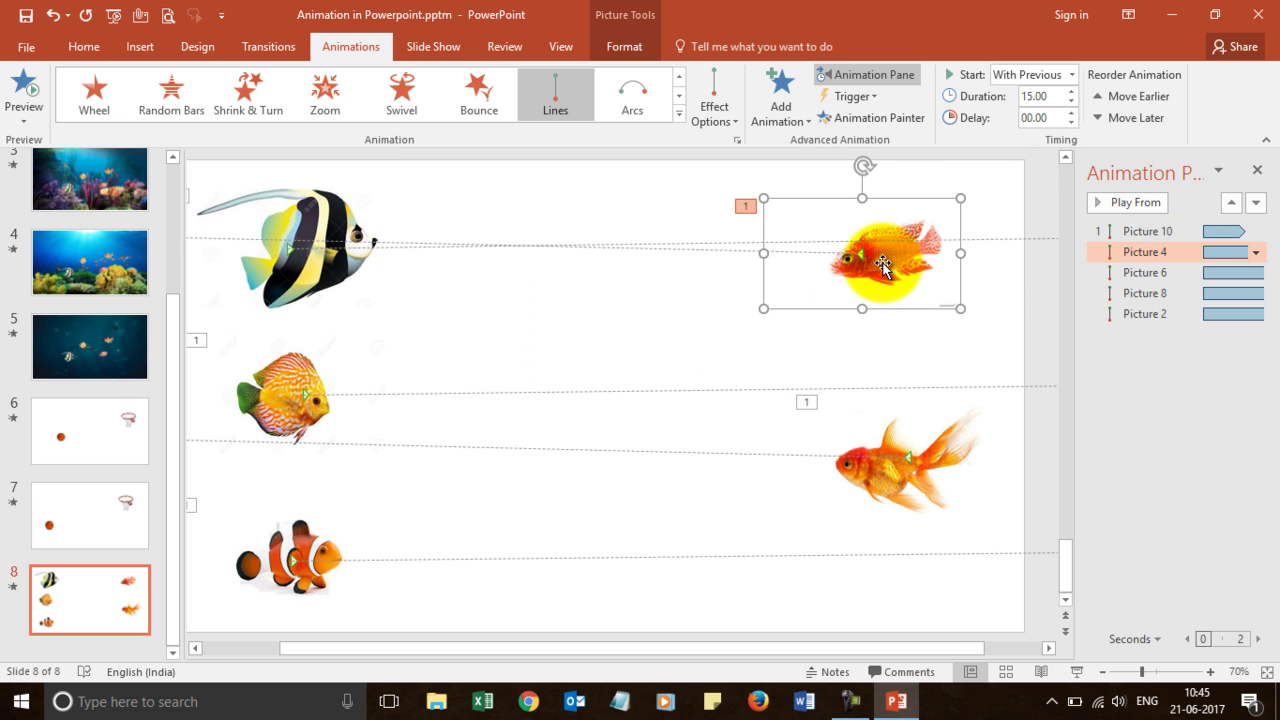
click(1256, 253)
click(1146, 362)
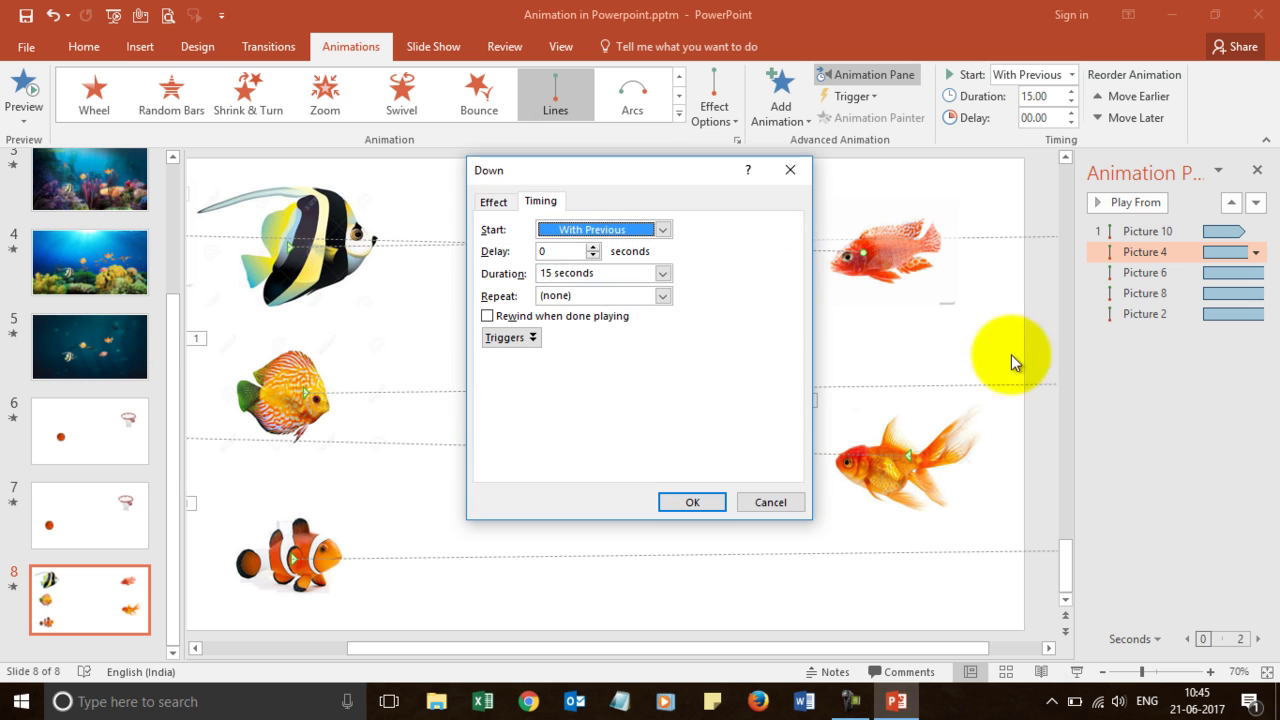
click(662, 295)
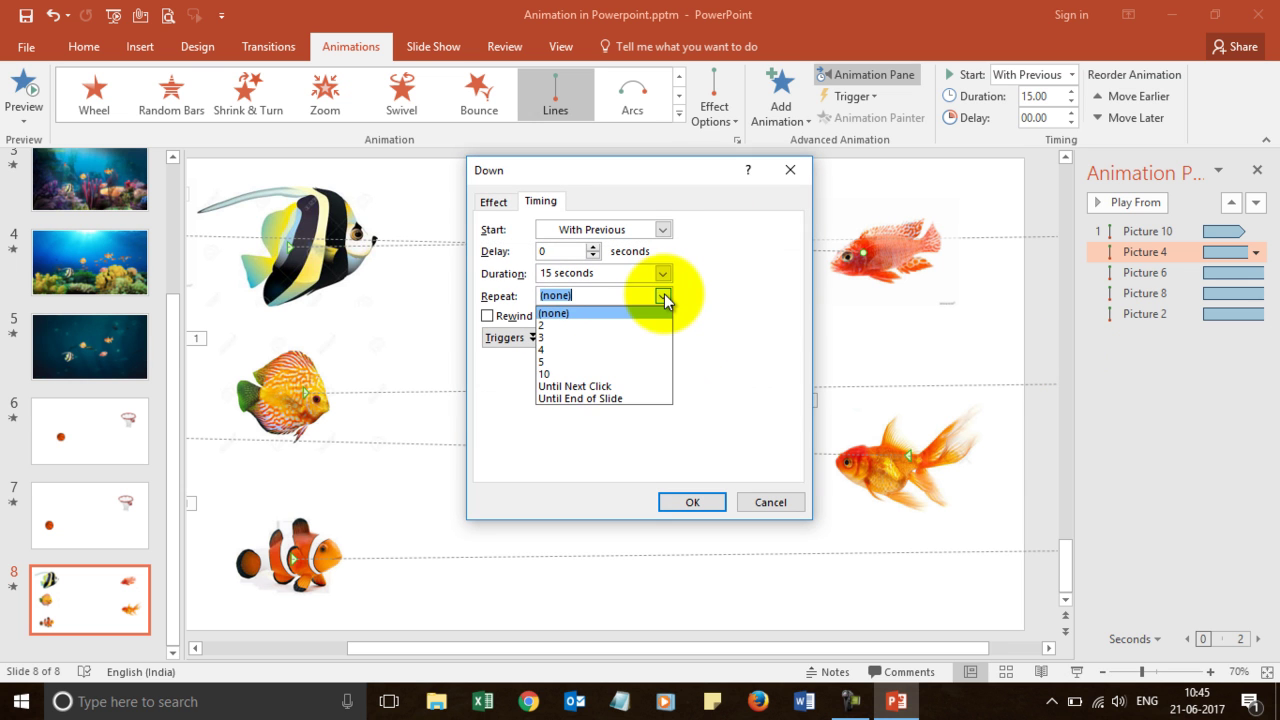
click(560, 399)
click(680, 502)
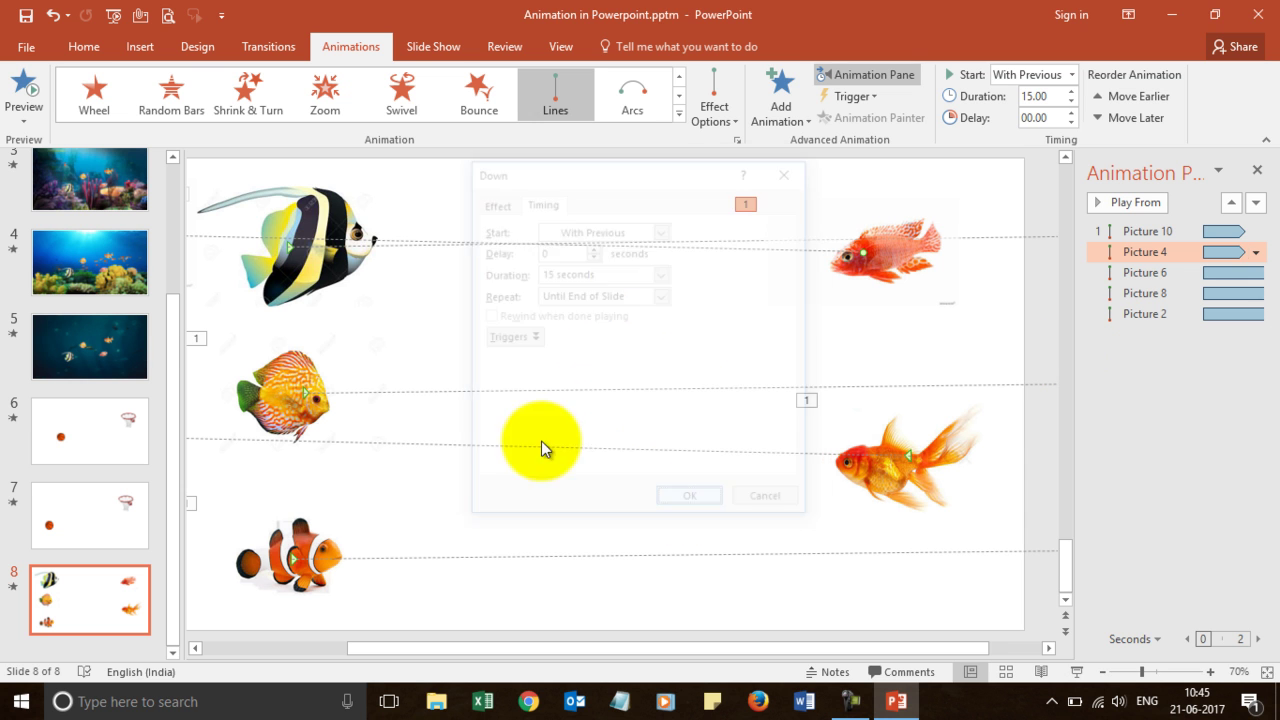
Set the discus fish's motion to repeat Until End of Slide.
click(357, 397)
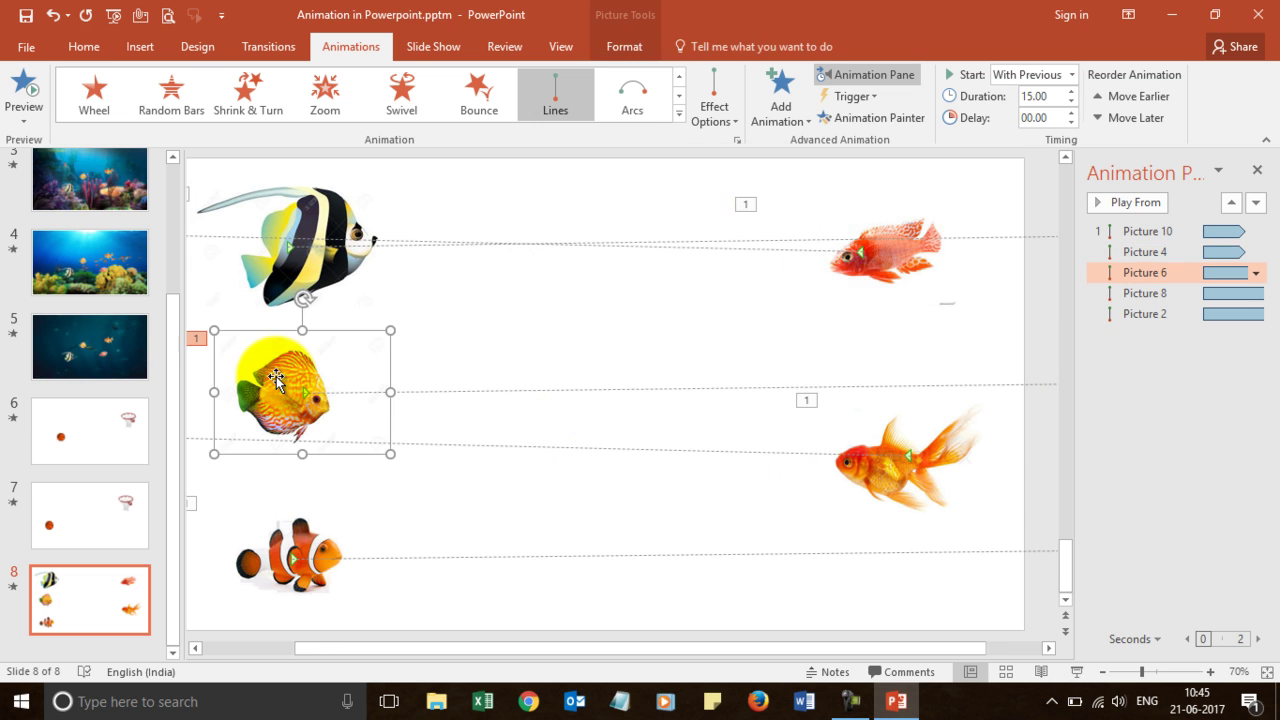
click(1256, 273)
click(1155, 383)
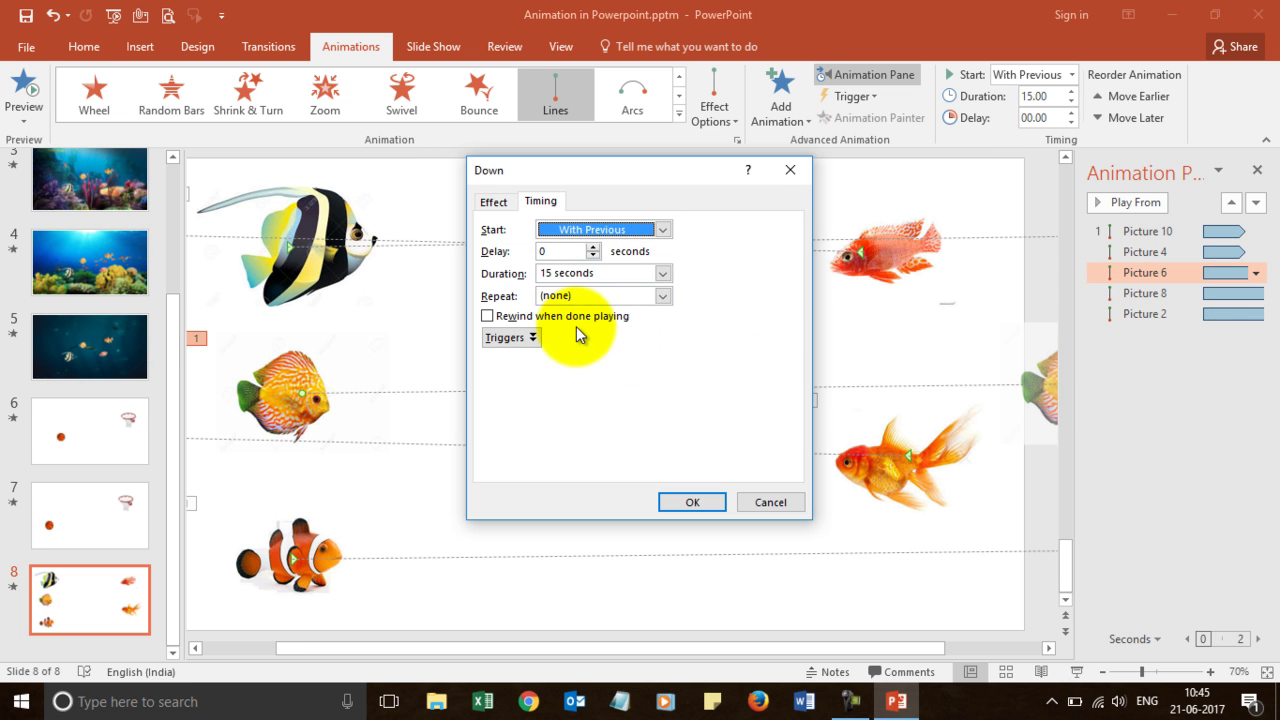
click(663, 296)
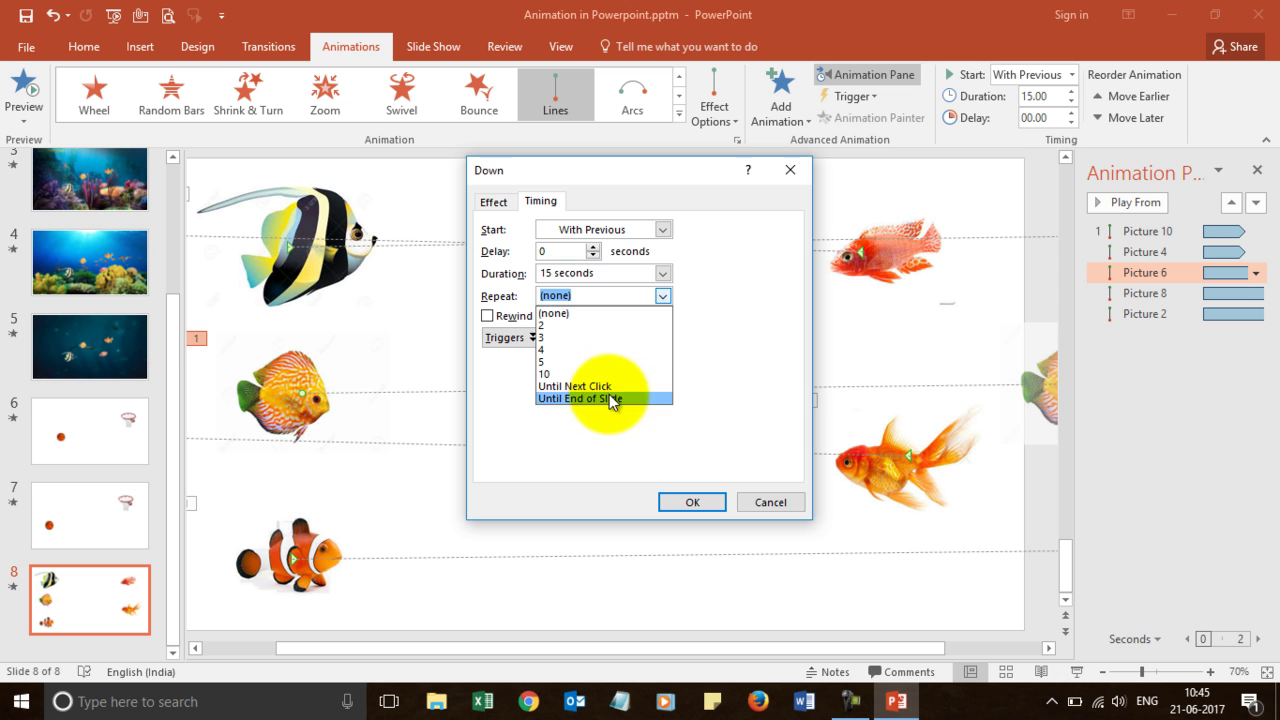
click(645, 400)
click(694, 502)
Set the goldfish's motion to repeat Until End of Slide.
click(907, 453)
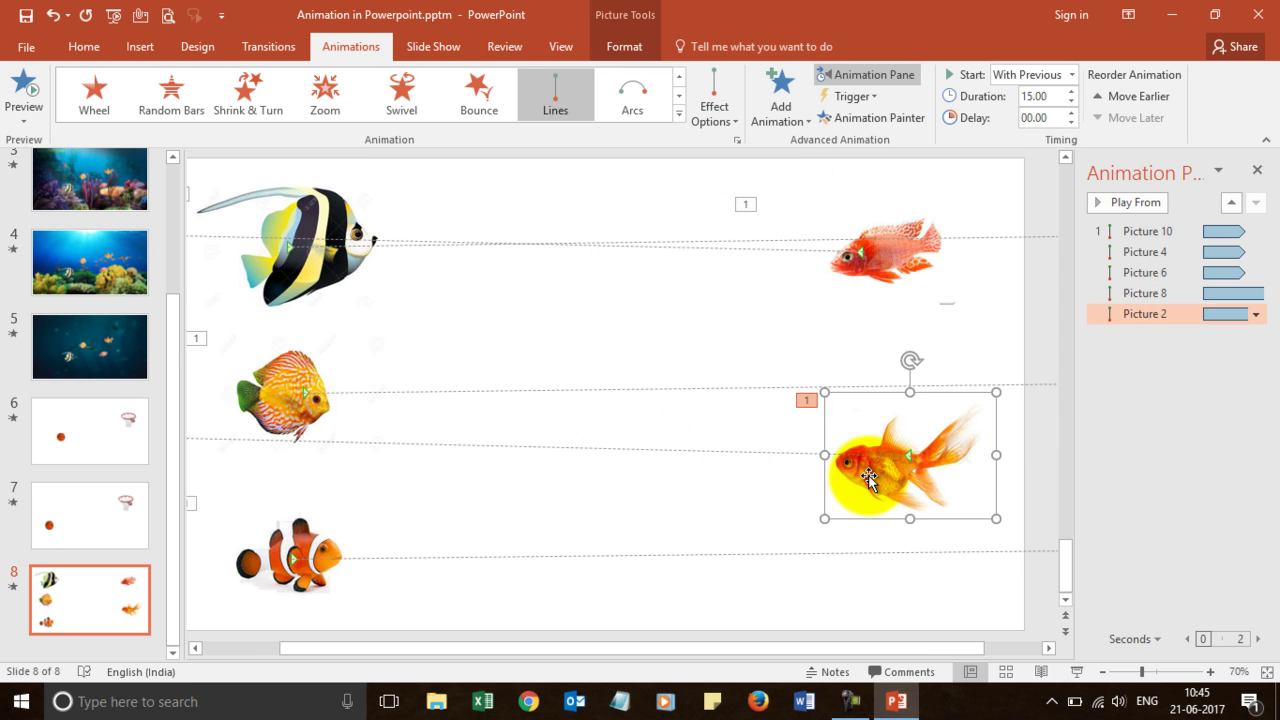
click(1256, 314)
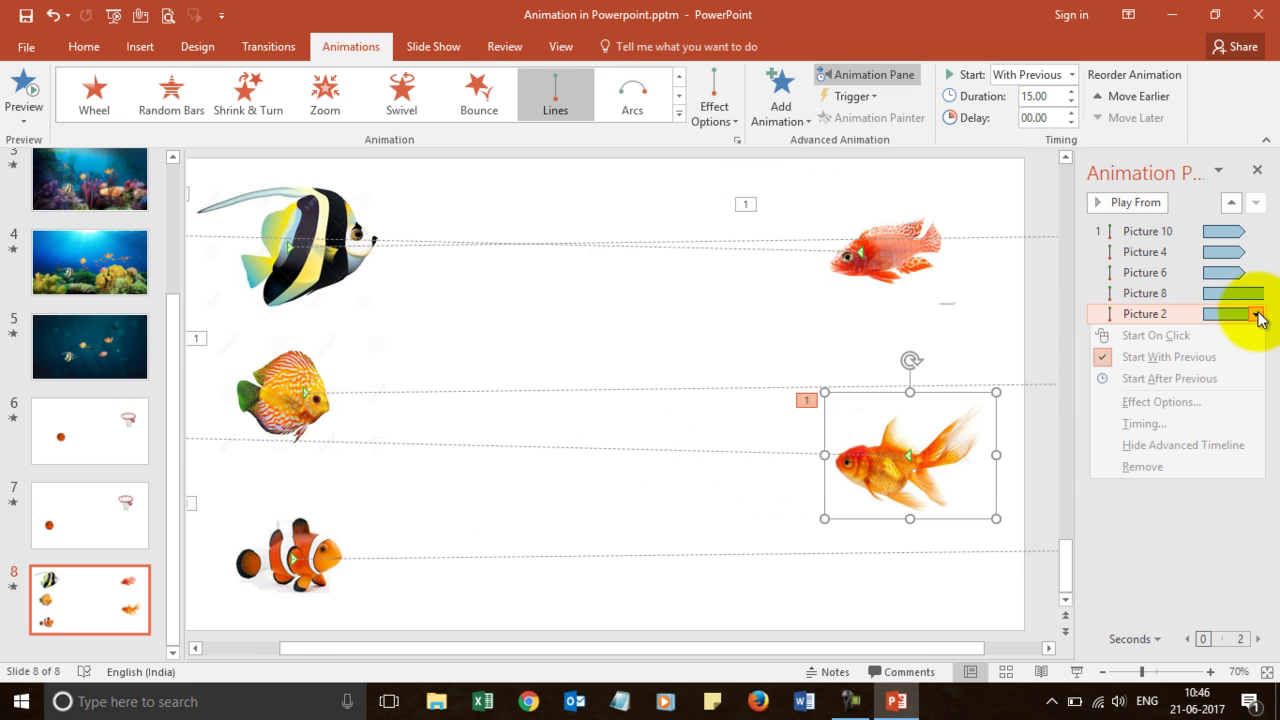
click(1147, 424)
click(663, 296)
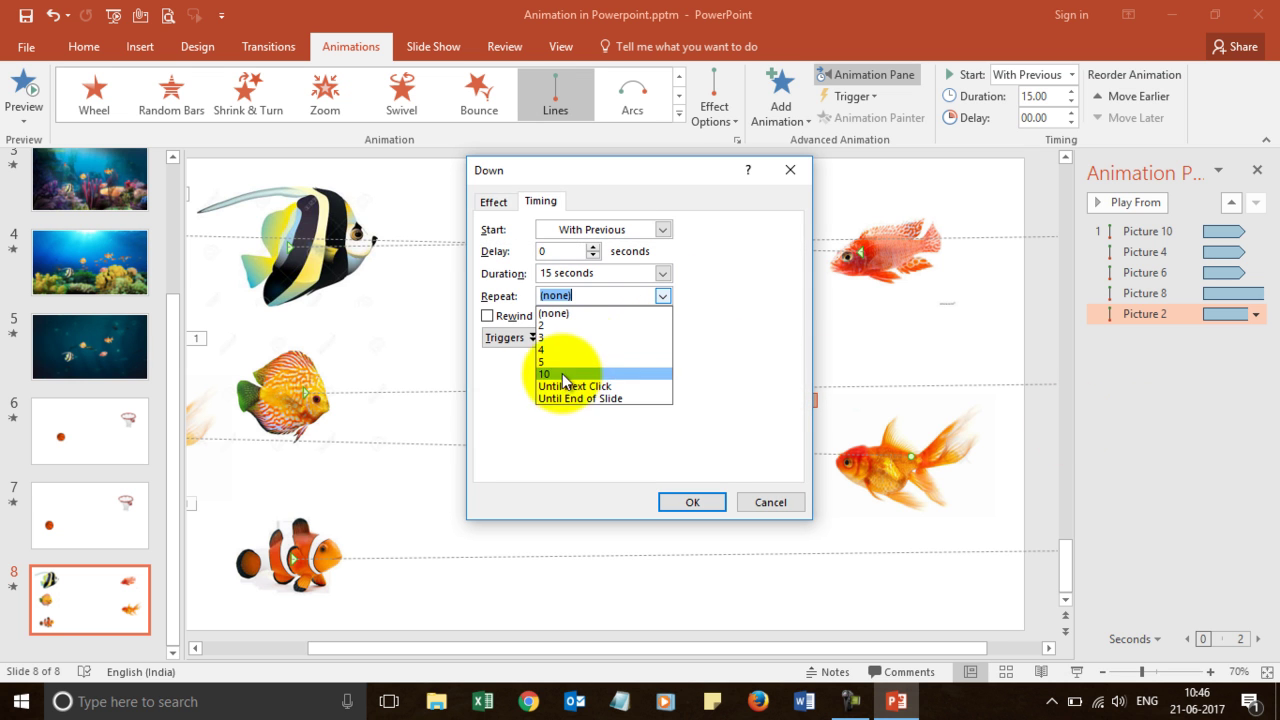
click(569, 398)
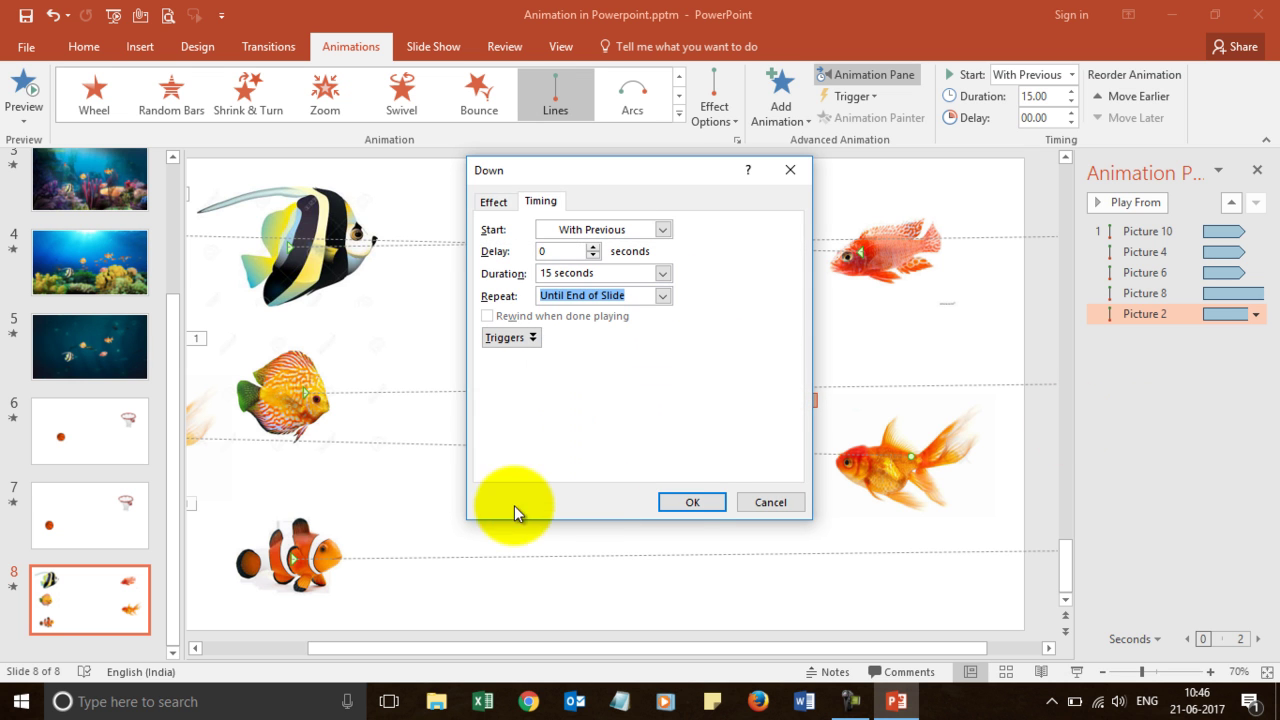
click(690, 502)
Set the clownfish's motion to repeat Until End of Slide.
click(327, 537)
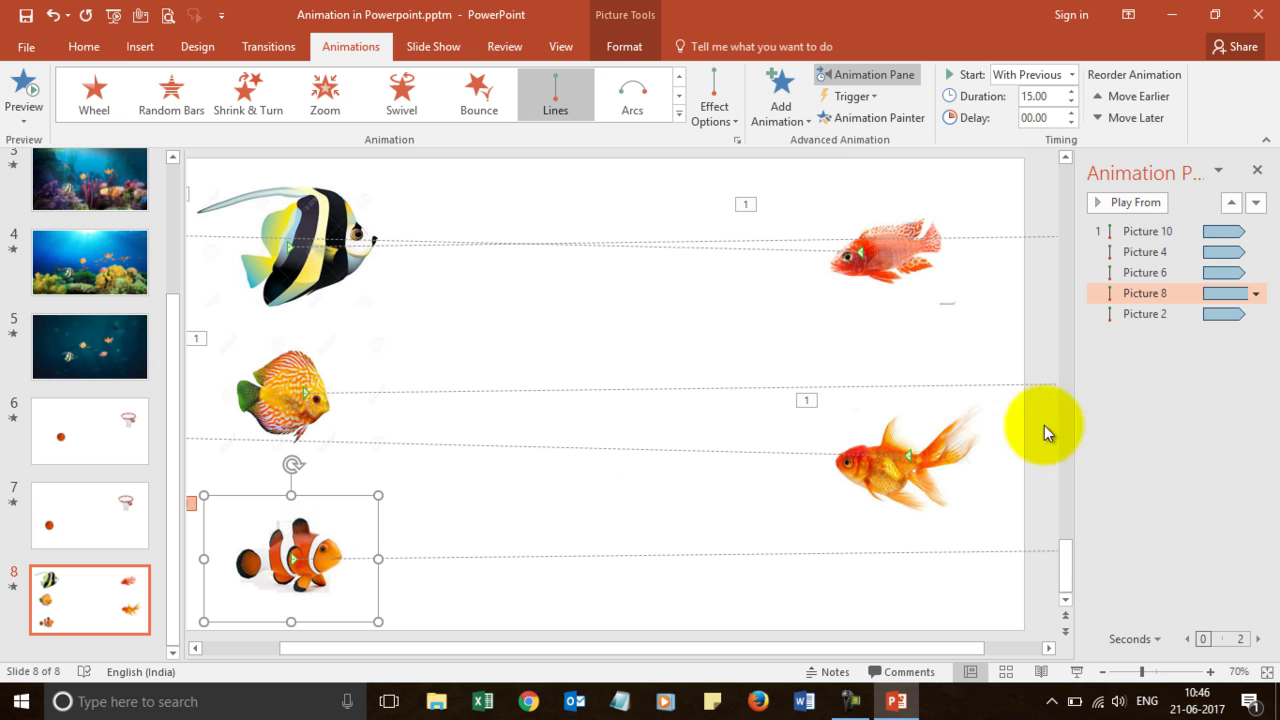
click(1257, 295)
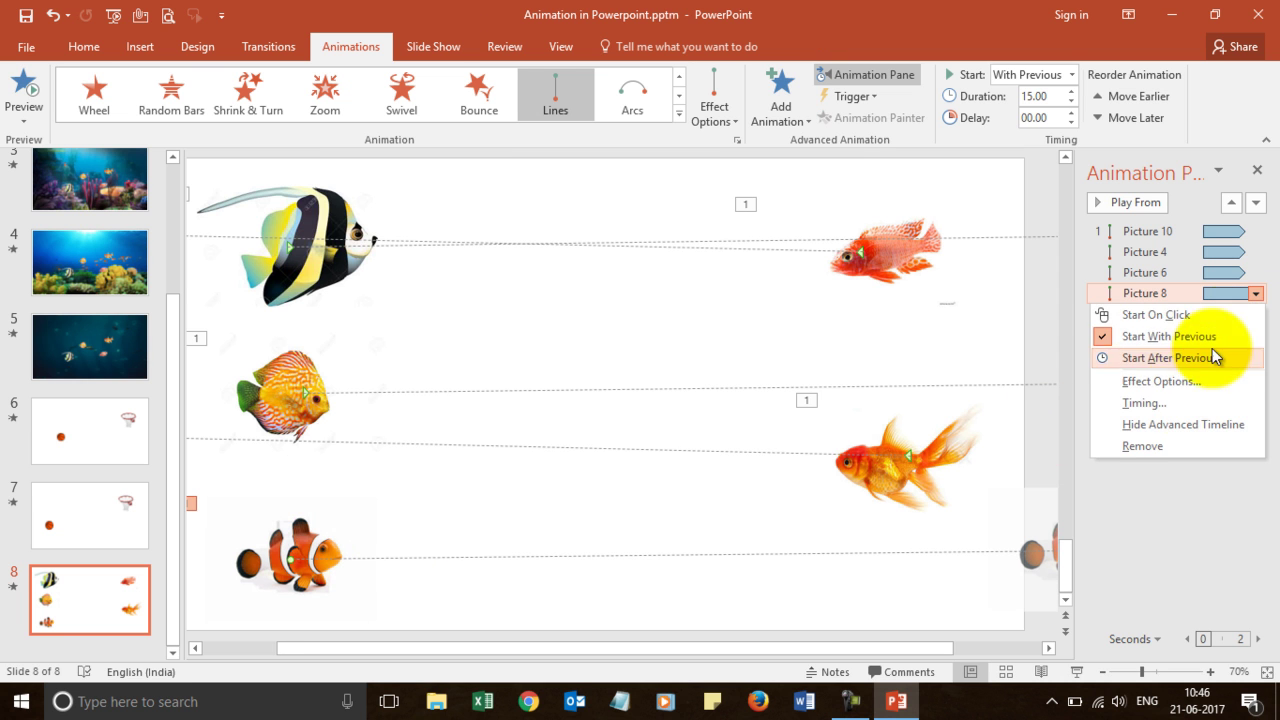
click(1157, 401)
click(662, 296)
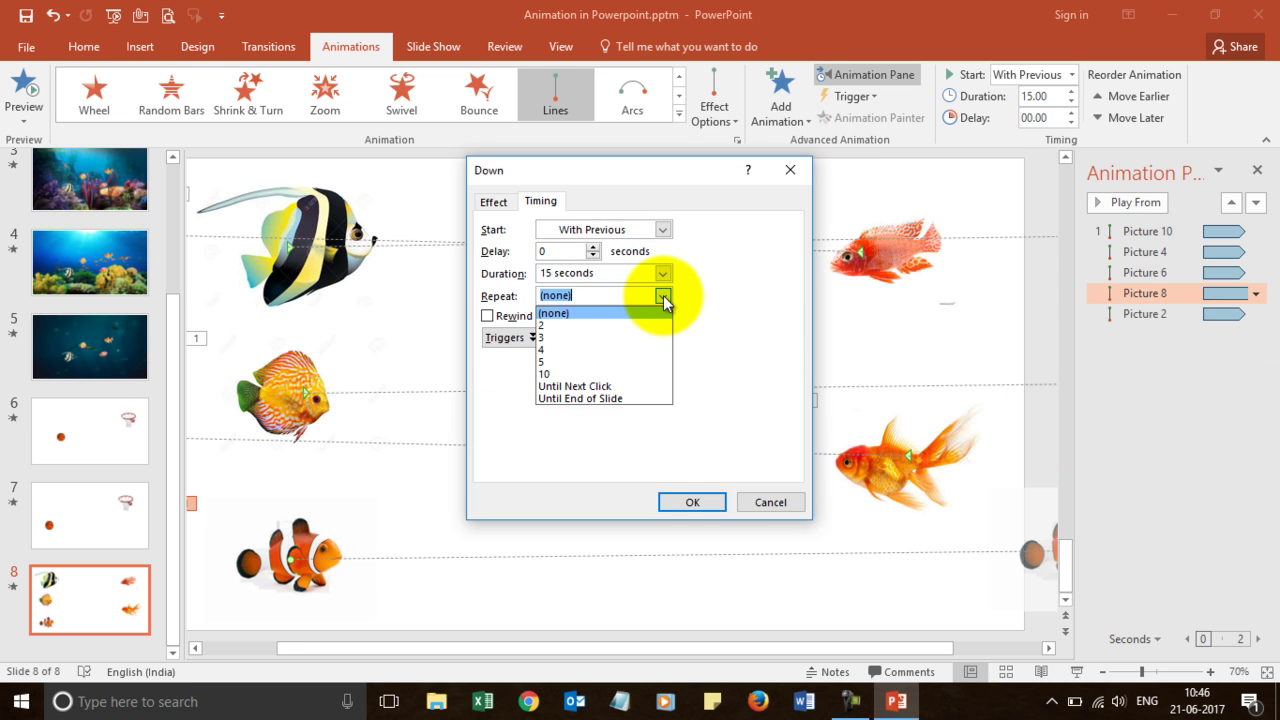
click(612, 398)
click(692, 500)
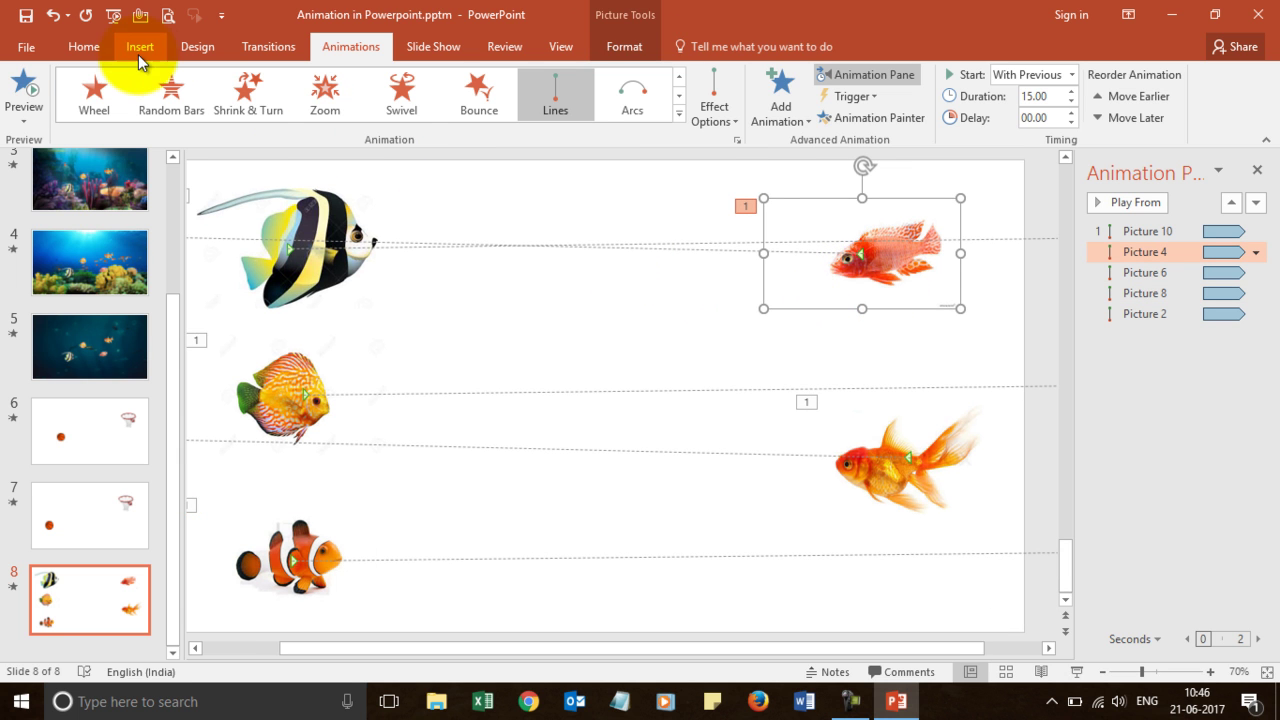
Remove the red fish picture's background, tightening the kept area around the fish.
click(191, 45)
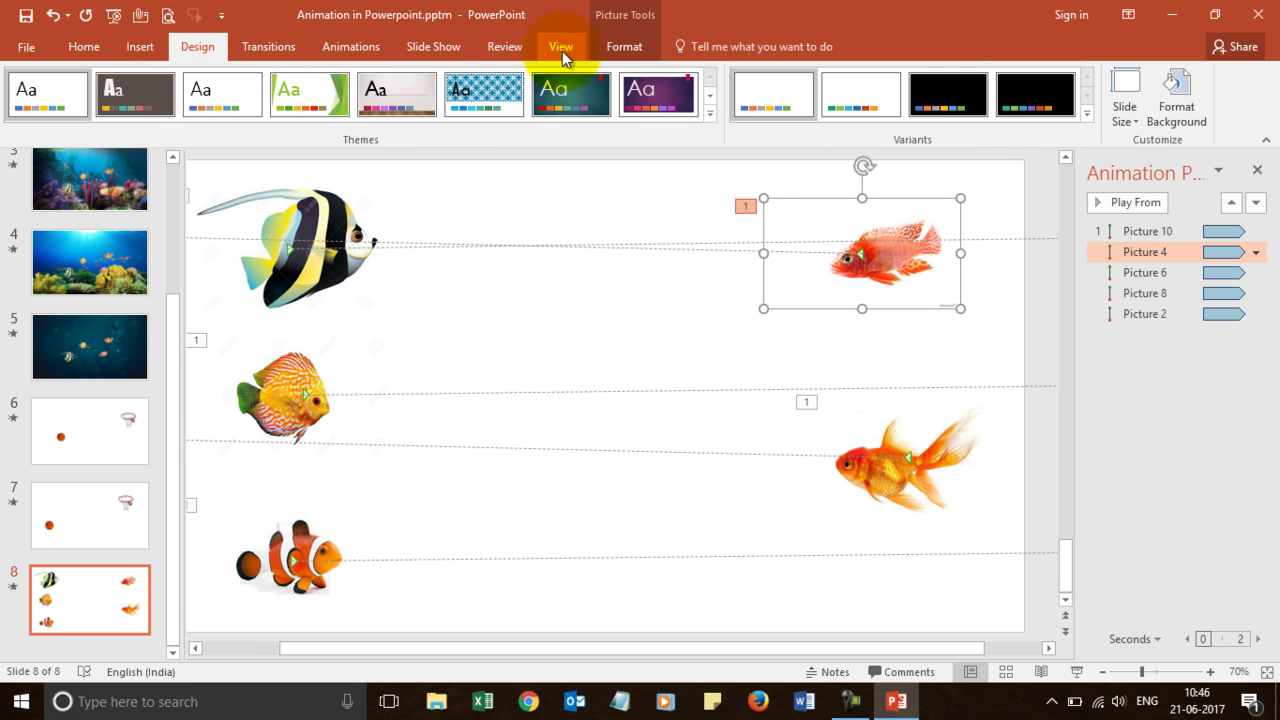
click(632, 53)
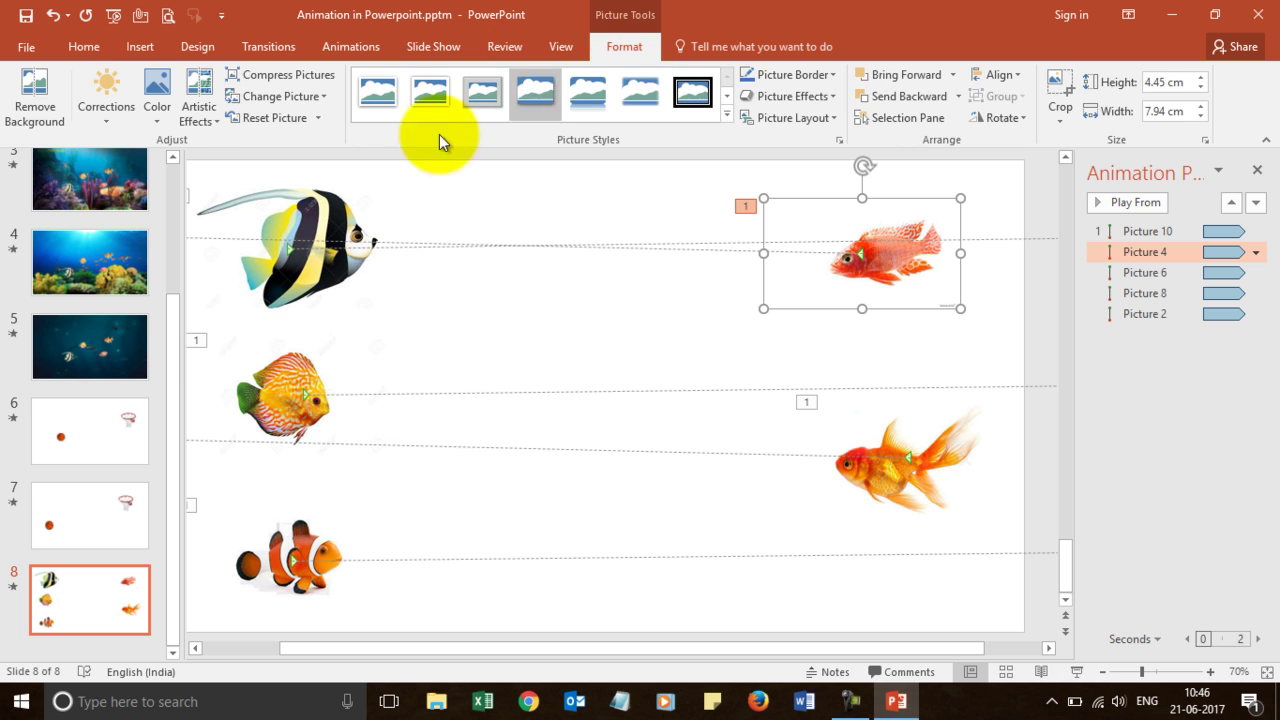
click(37, 110)
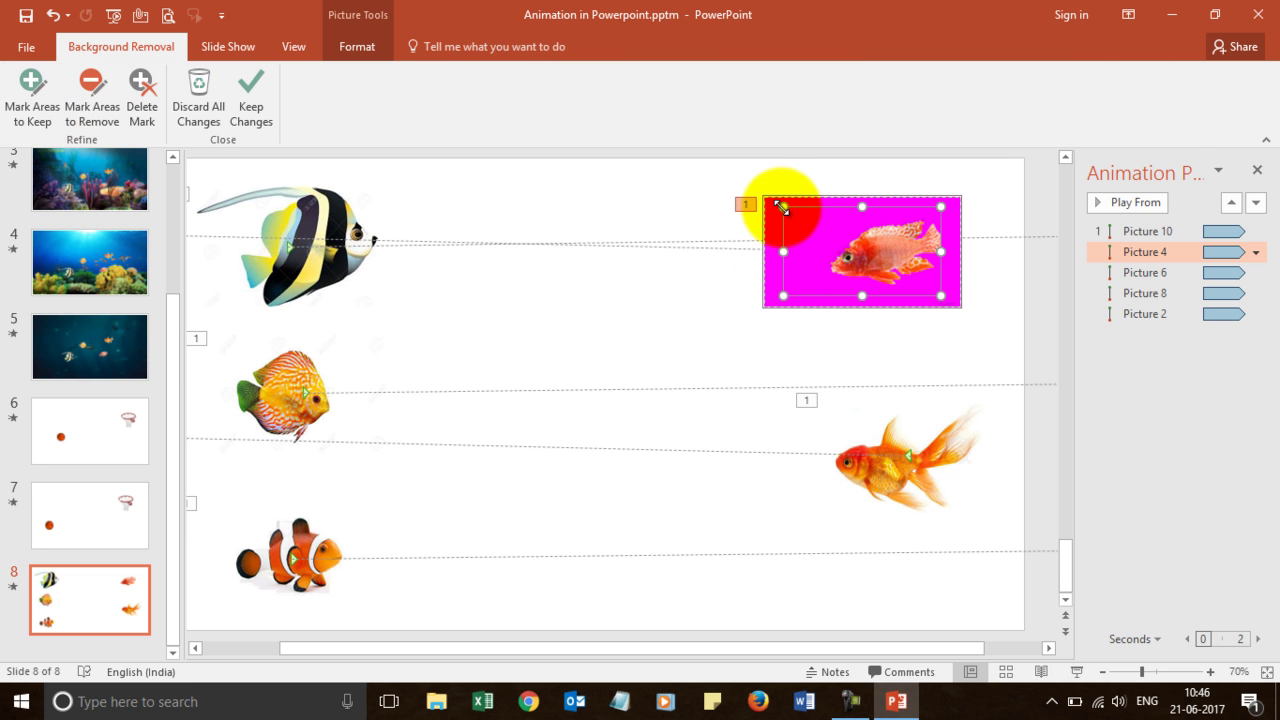
drag(780, 207, 826, 217)
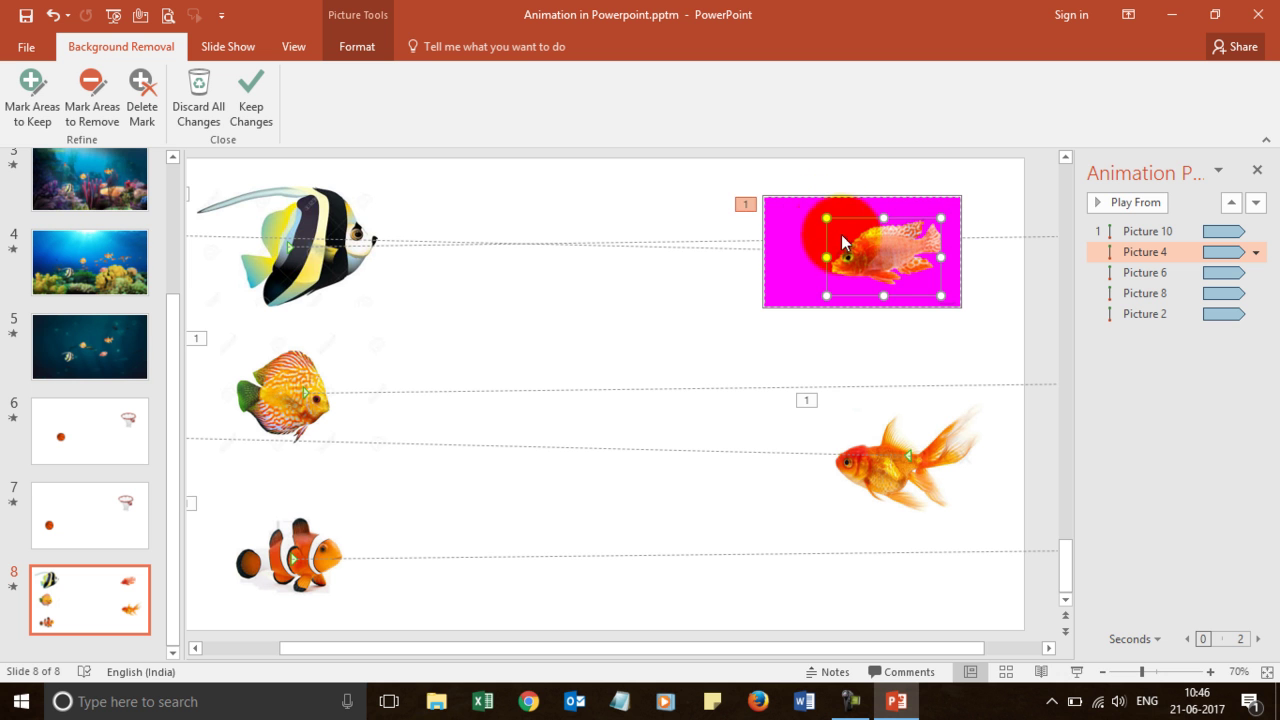
click(266, 95)
click(694, 320)
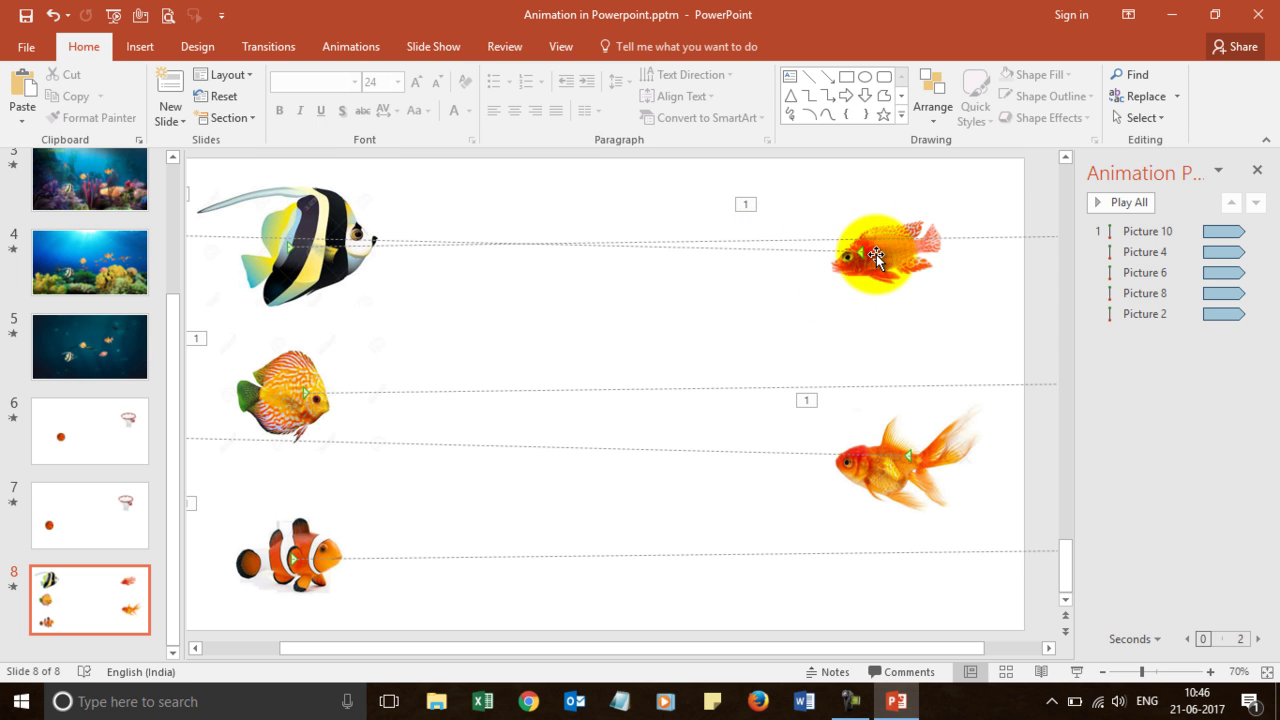
Remove the backgrounds from the discus fish and goldfish pictures.
click(310, 390)
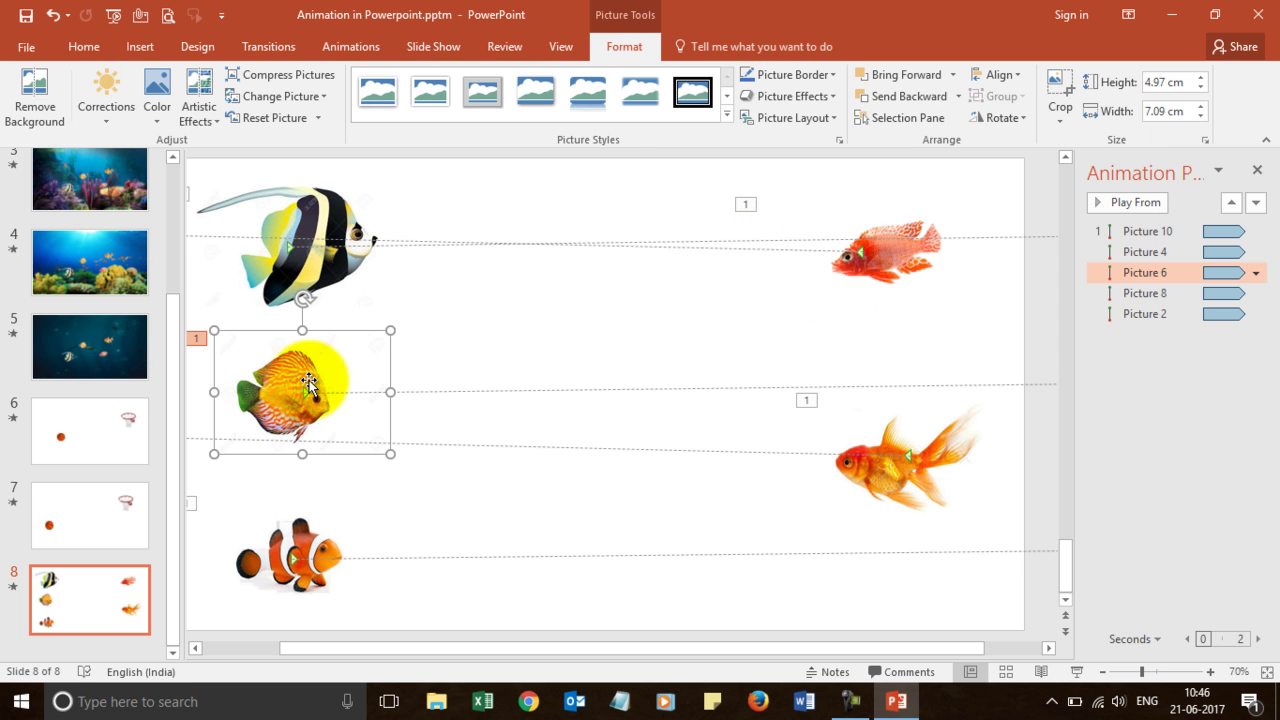
click(35, 103)
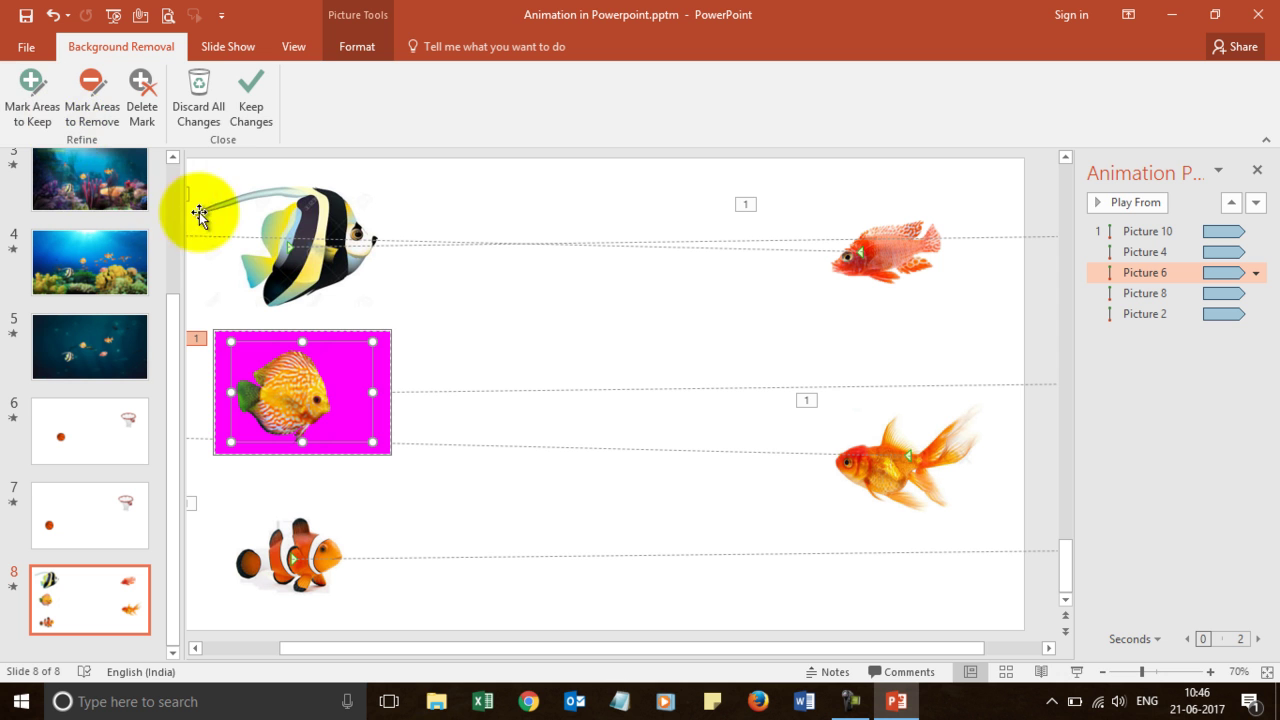
click(247, 112)
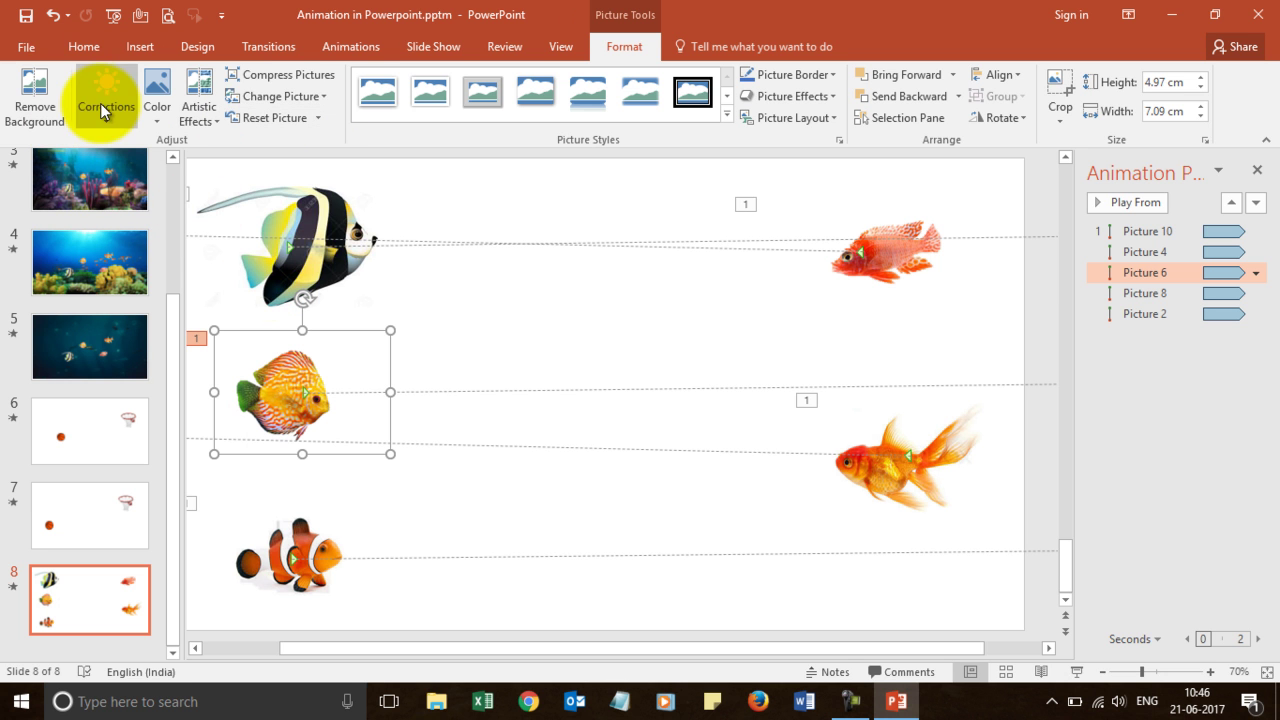
click(606, 355)
click(822, 470)
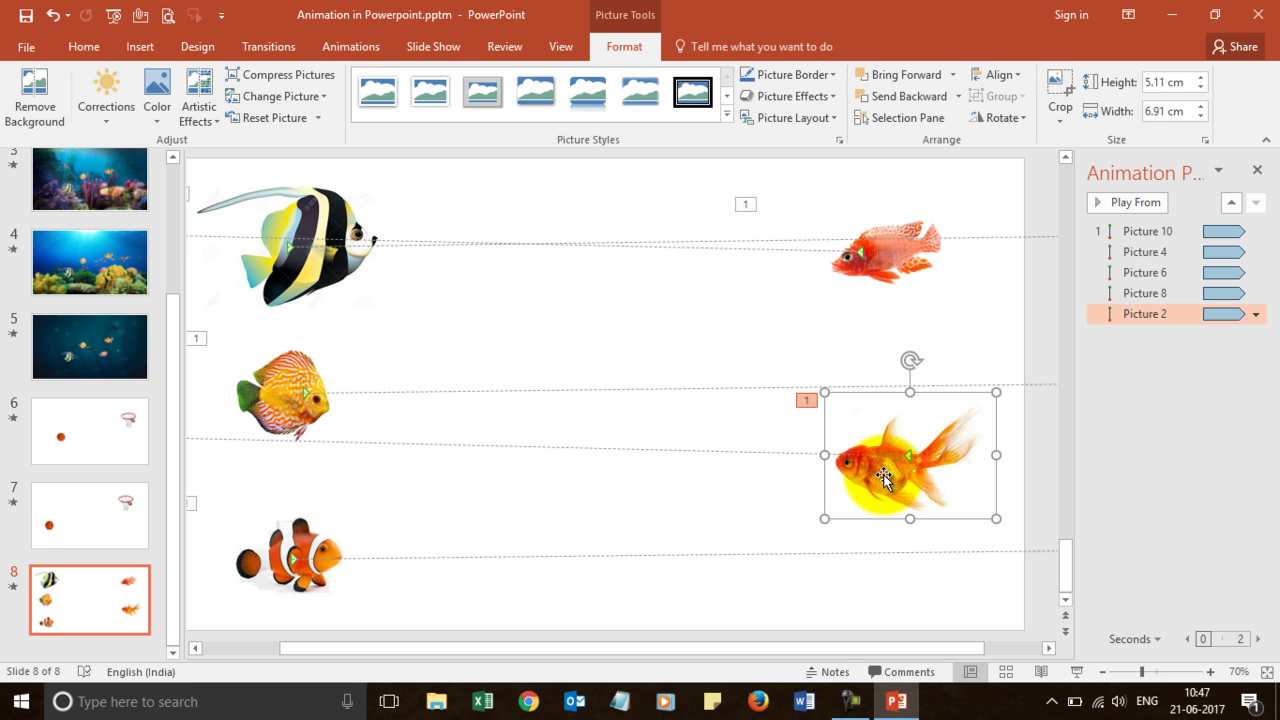
click(31, 100)
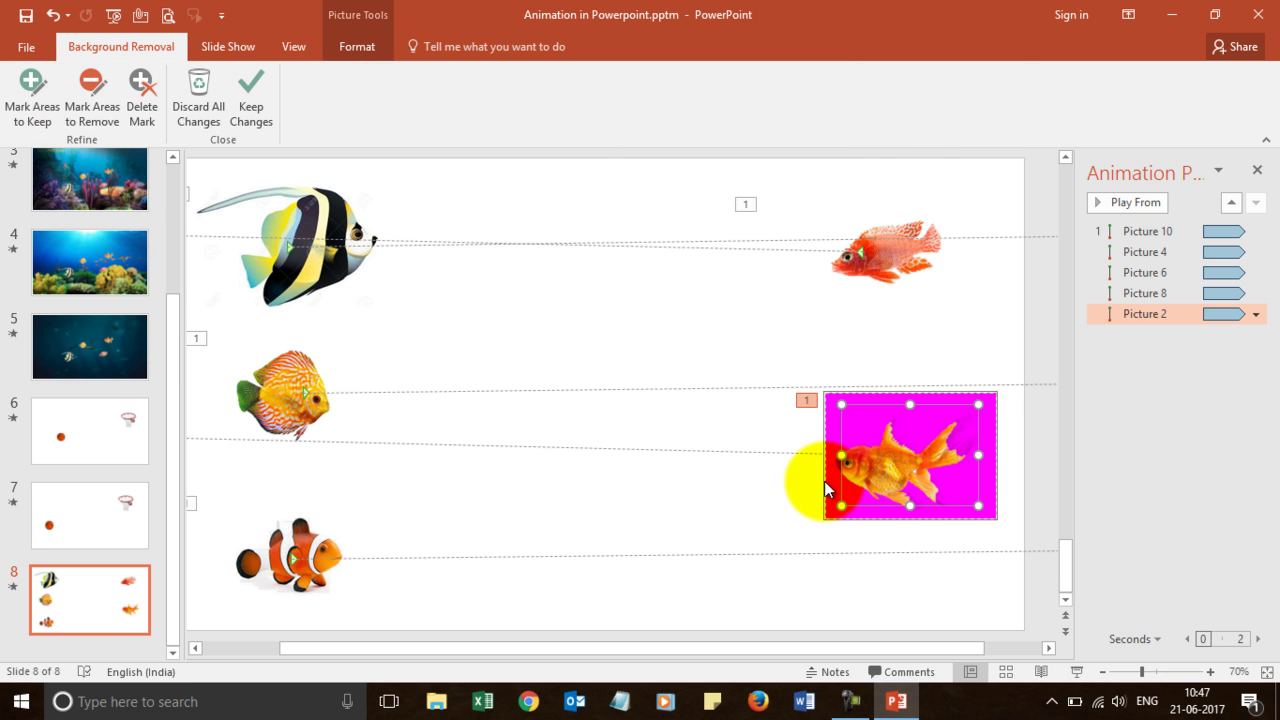
click(745, 500)
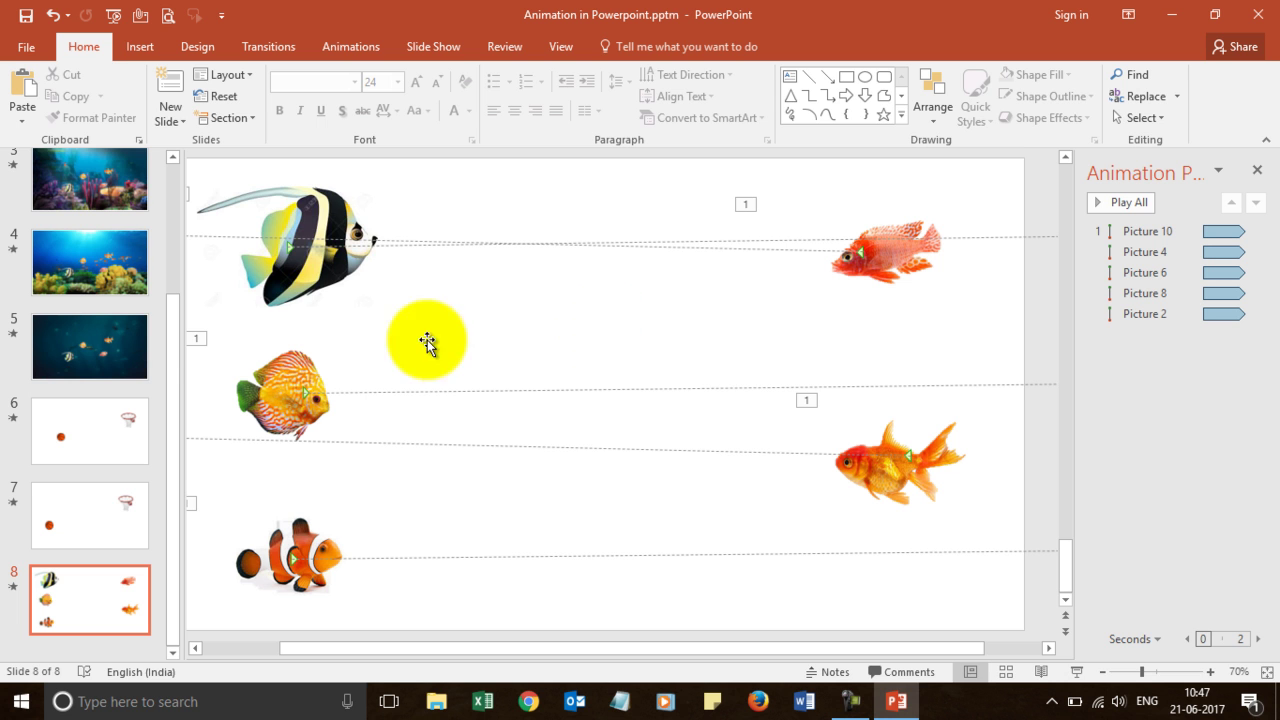
Look through the title slide and the small-fish slide 2, then open basketball slide 6.
scroll(117, 292, up, 3)
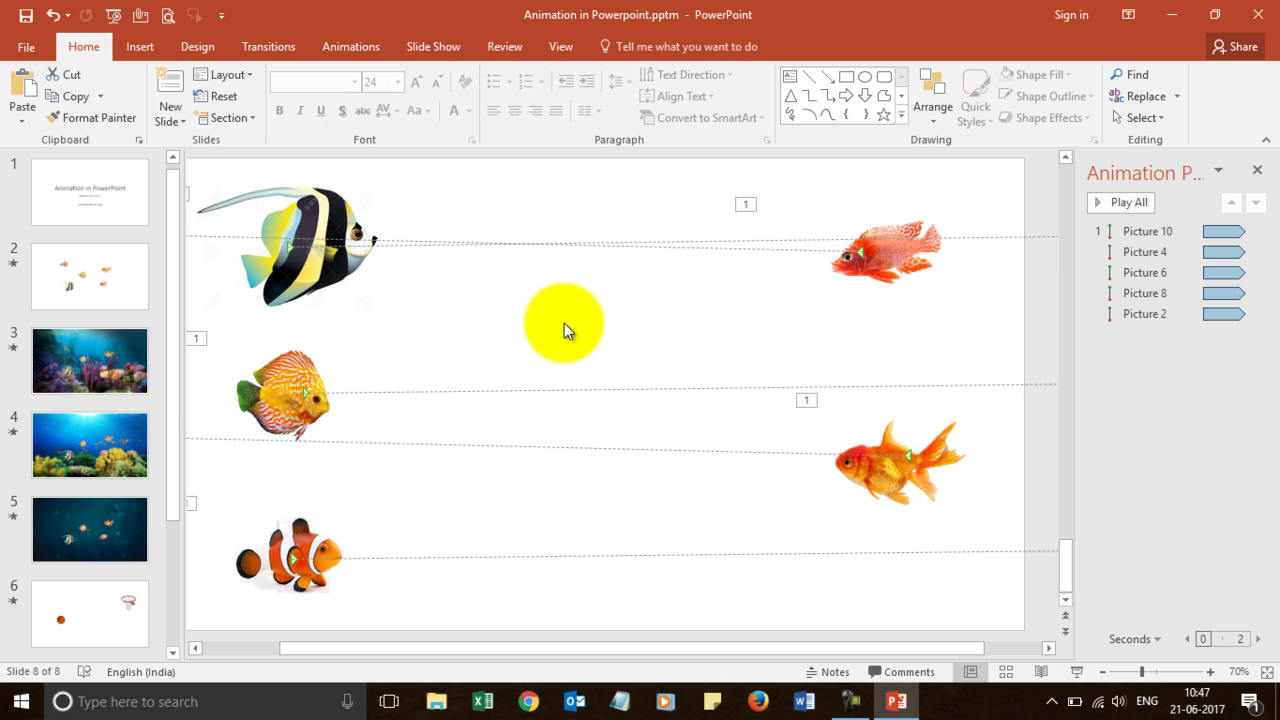
click(76, 189)
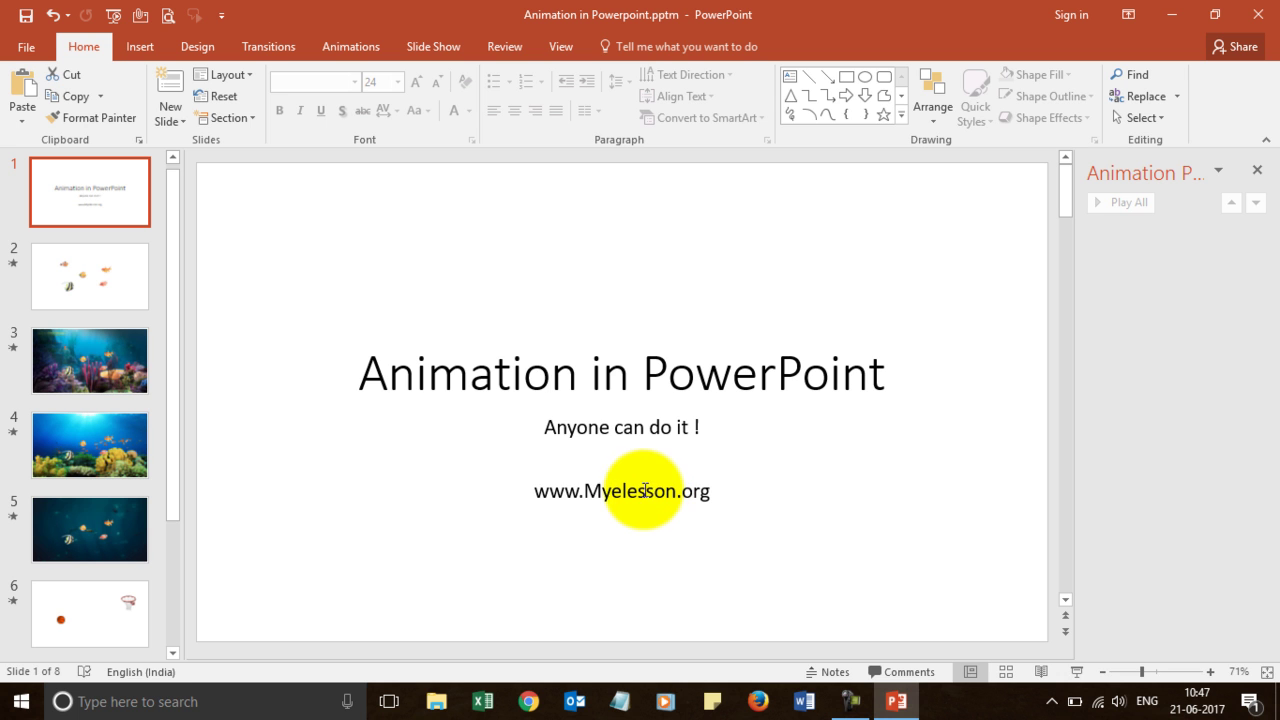
click(137, 298)
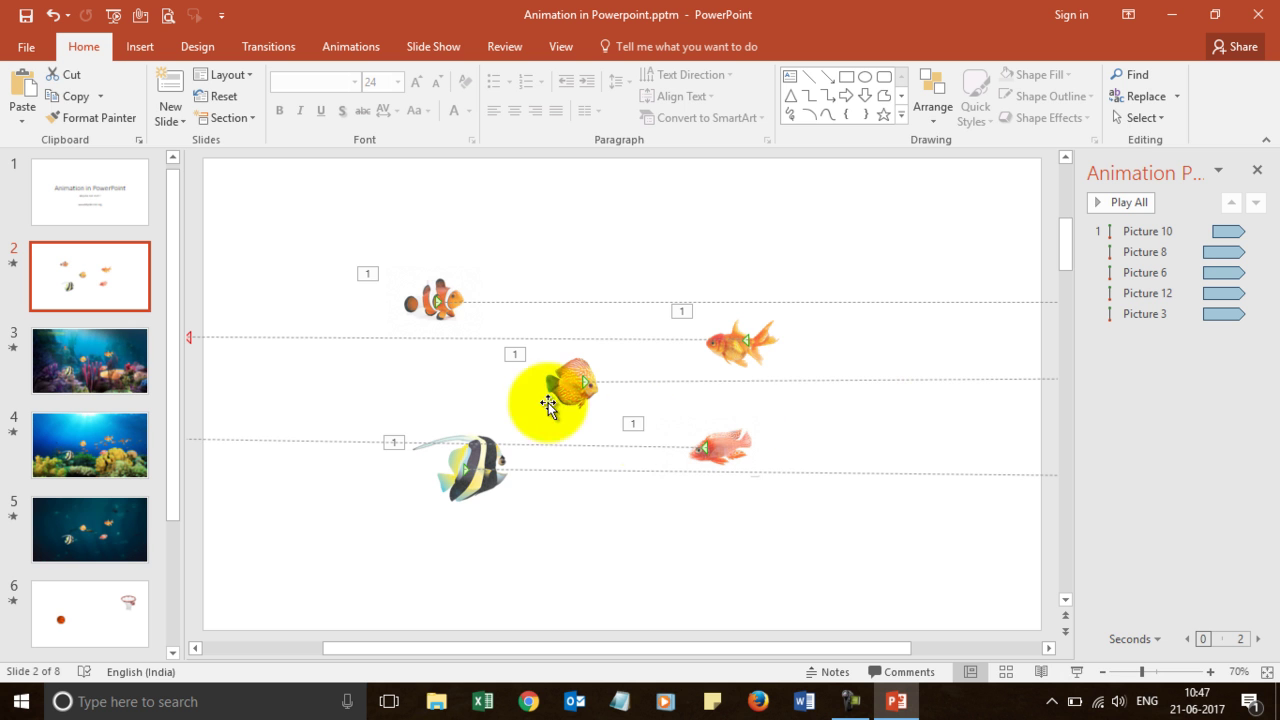
scroll(240, 460, down, 1)
scroll(115, 487, down, 1)
scroll(115, 487, down, 1)
click(112, 478)
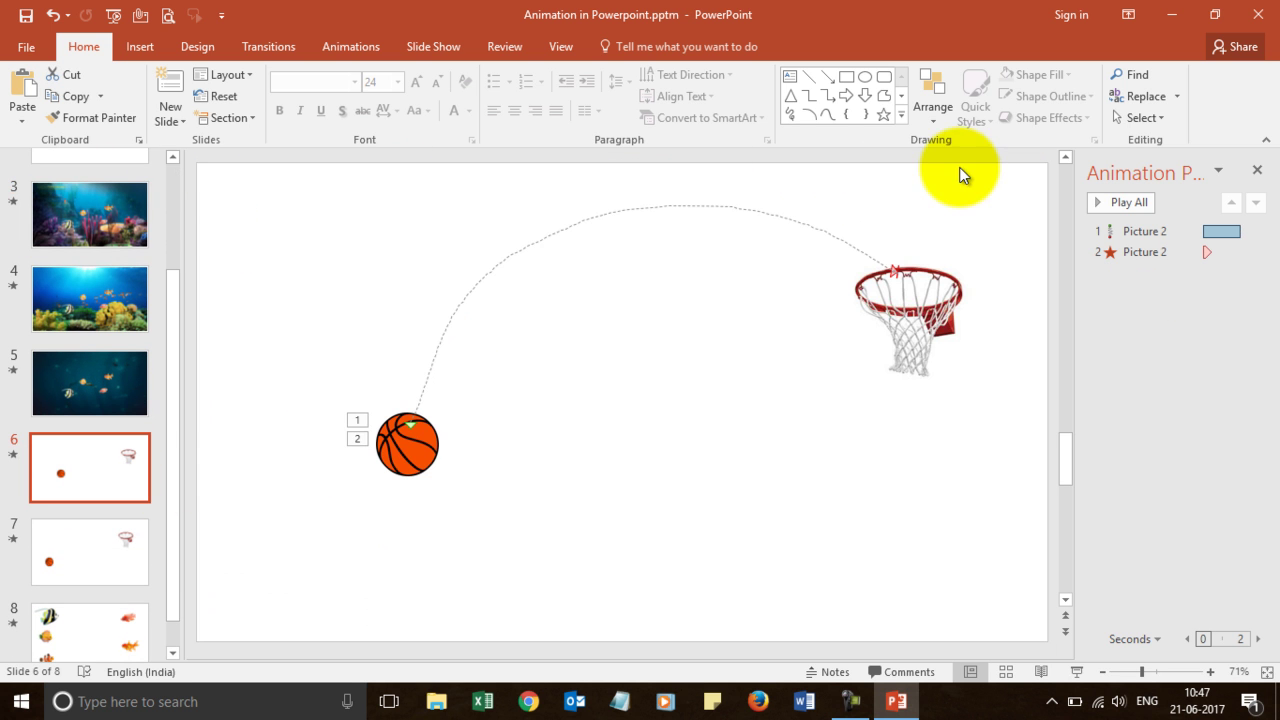
Play all of the basketball slide's animations, then go back to title slide 1.
click(1099, 201)
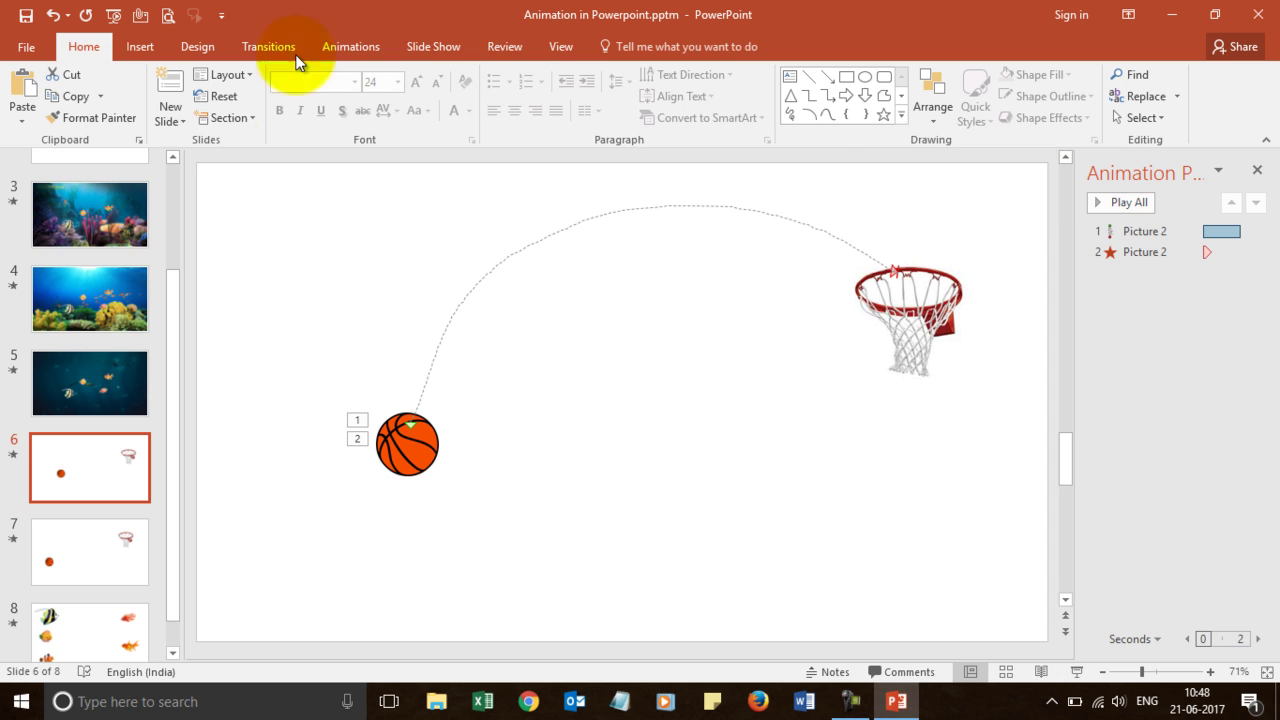
scroll(78, 300, up, 3)
click(82, 221)
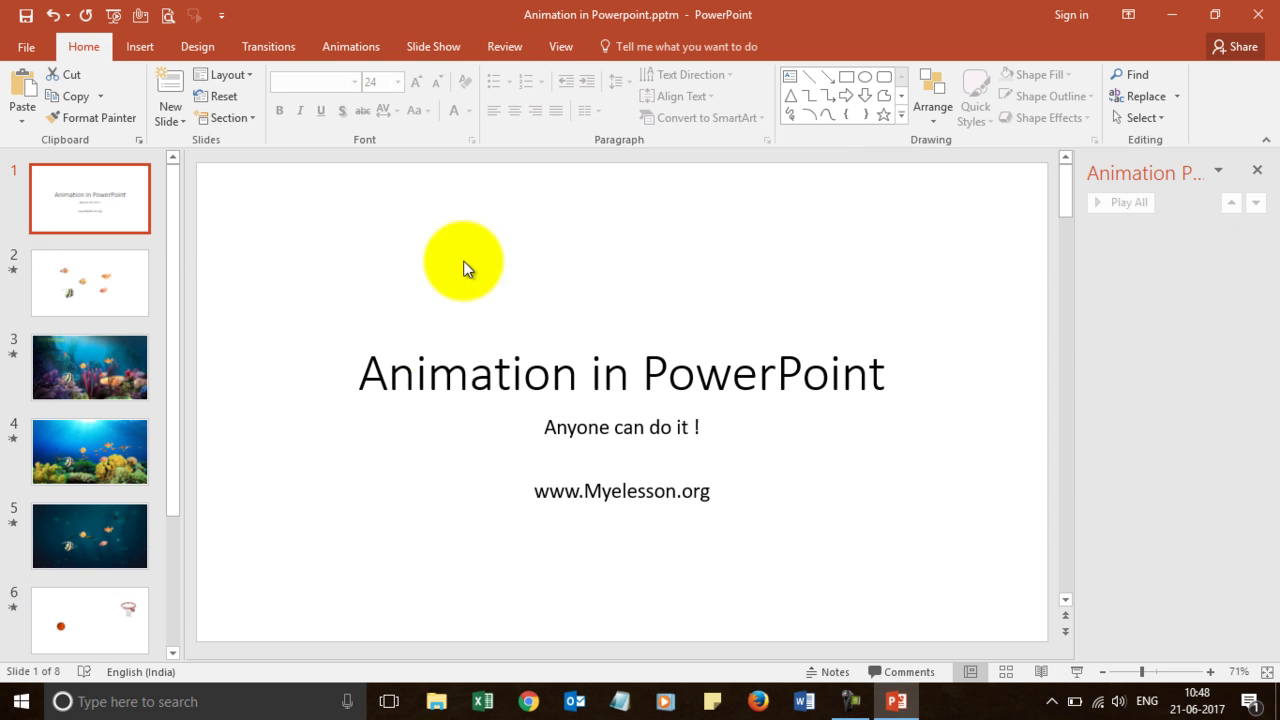